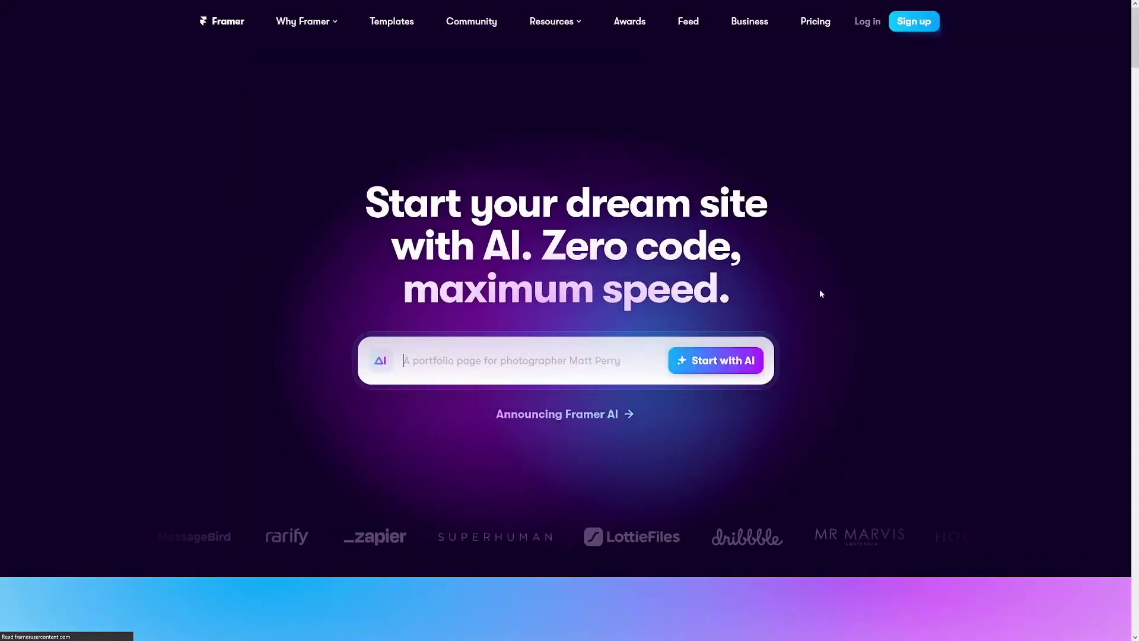
# Highlight the 'Build a website' headline, then scroll through the generated Car Crush site's sections.
pyautogui.scroll(-10, 787, 265)
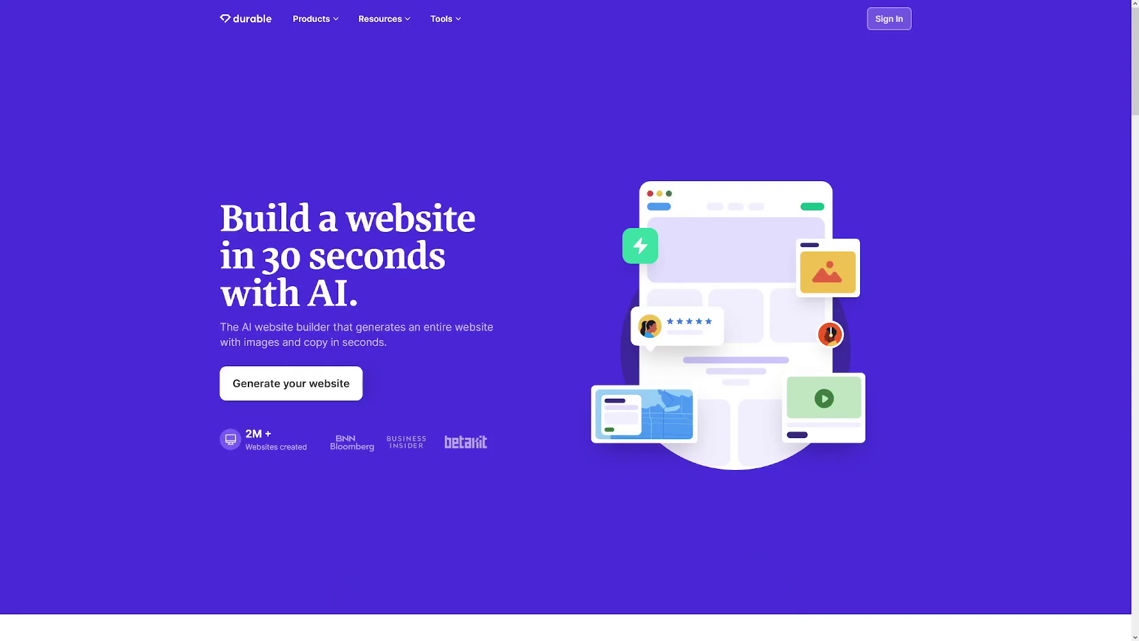
pyautogui.moveTo(220, 217); pyautogui.dragTo(361, 289)
pyautogui.click(362, 290)
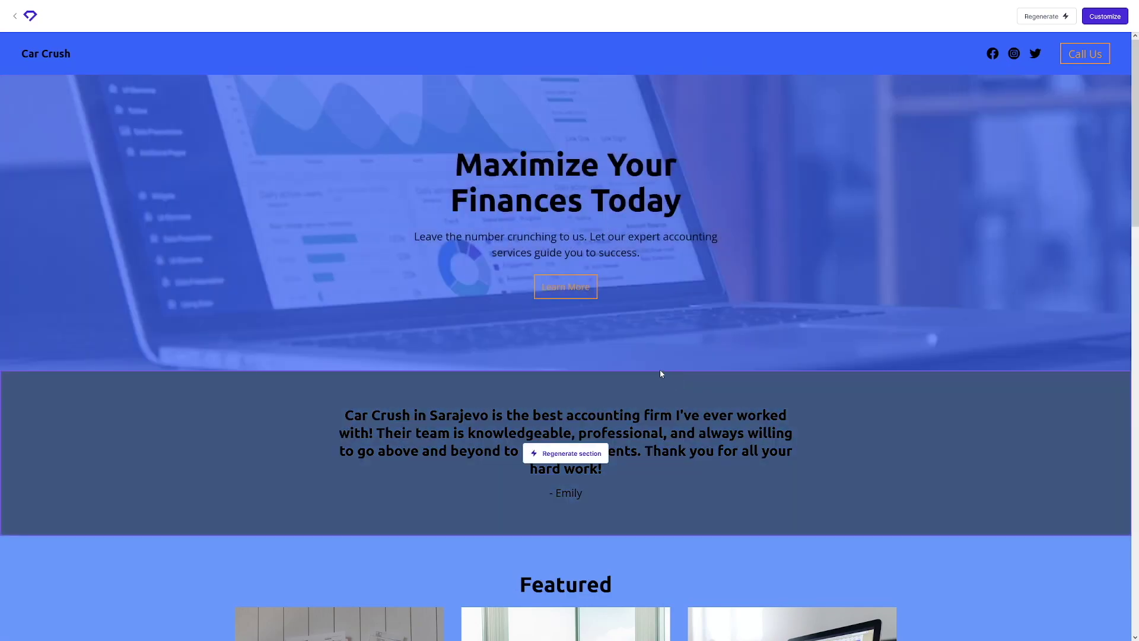
pyautogui.scroll(-5, 669, 358)
pyautogui.scroll(-5, 671, 363)
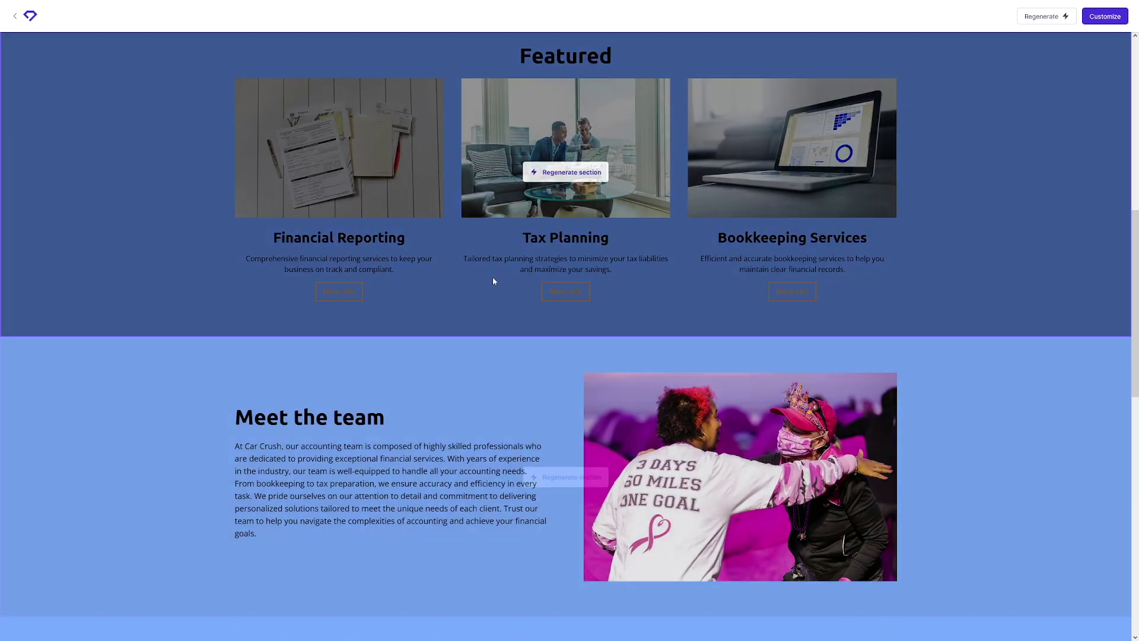
pyautogui.scroll(-3, 564, 376)
pyautogui.scroll(-9, 581, 373)
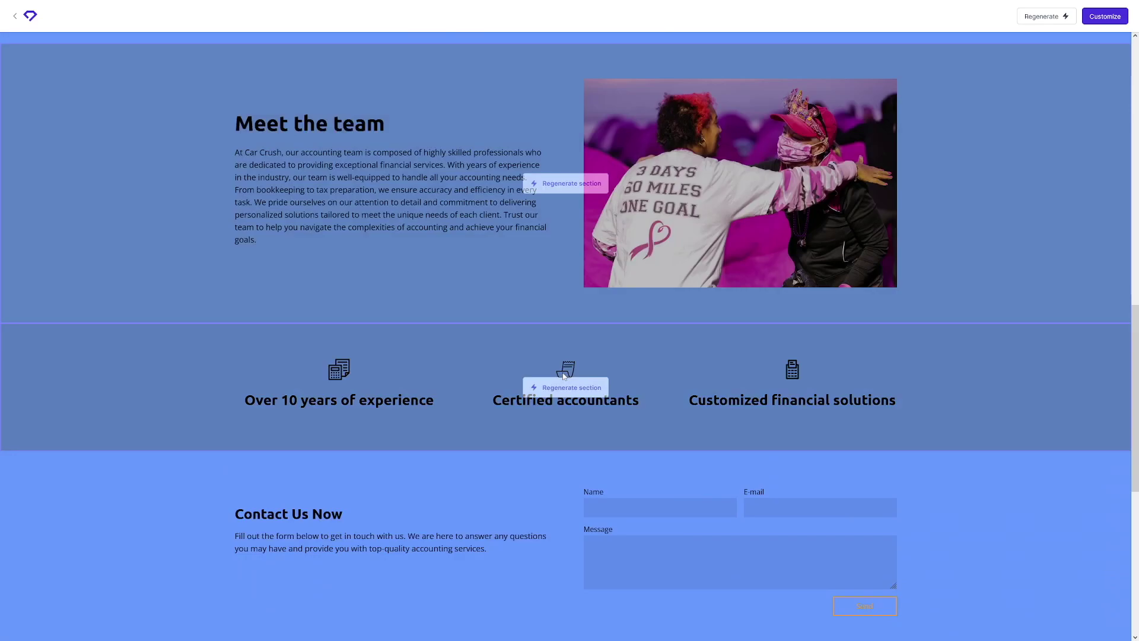
pyautogui.scroll(7, 621, 433)
pyautogui.scroll(14, 621, 432)
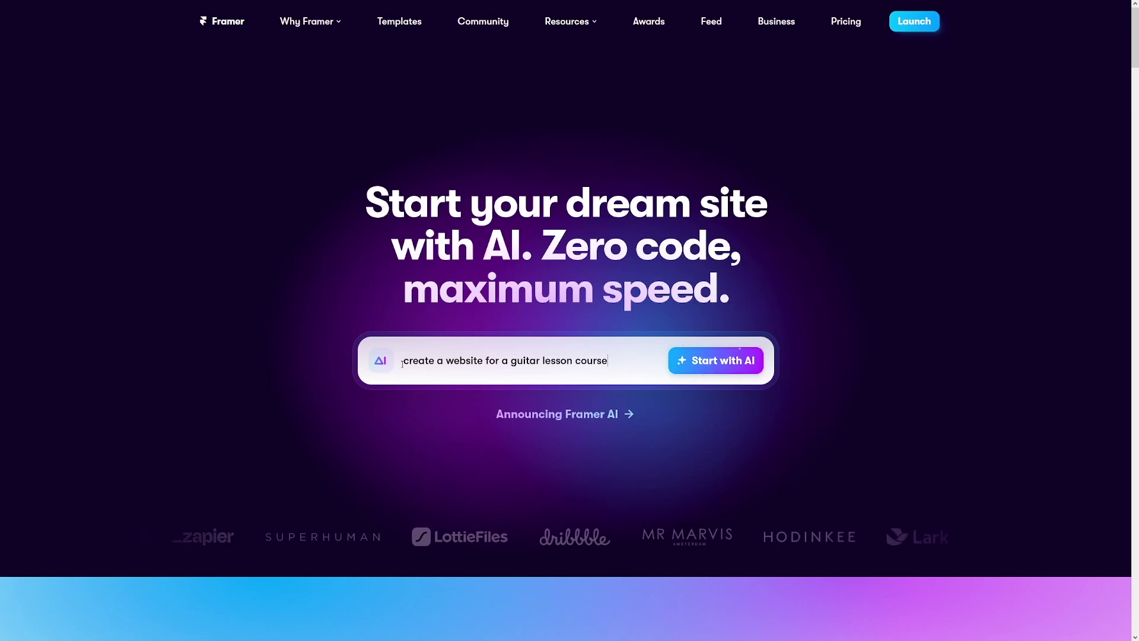
# Highlight the 'create a website for a guitar lesson course' prompt, then clear the highlight.
pyautogui.moveTo(404, 361); pyautogui.dragTo(608, 361)
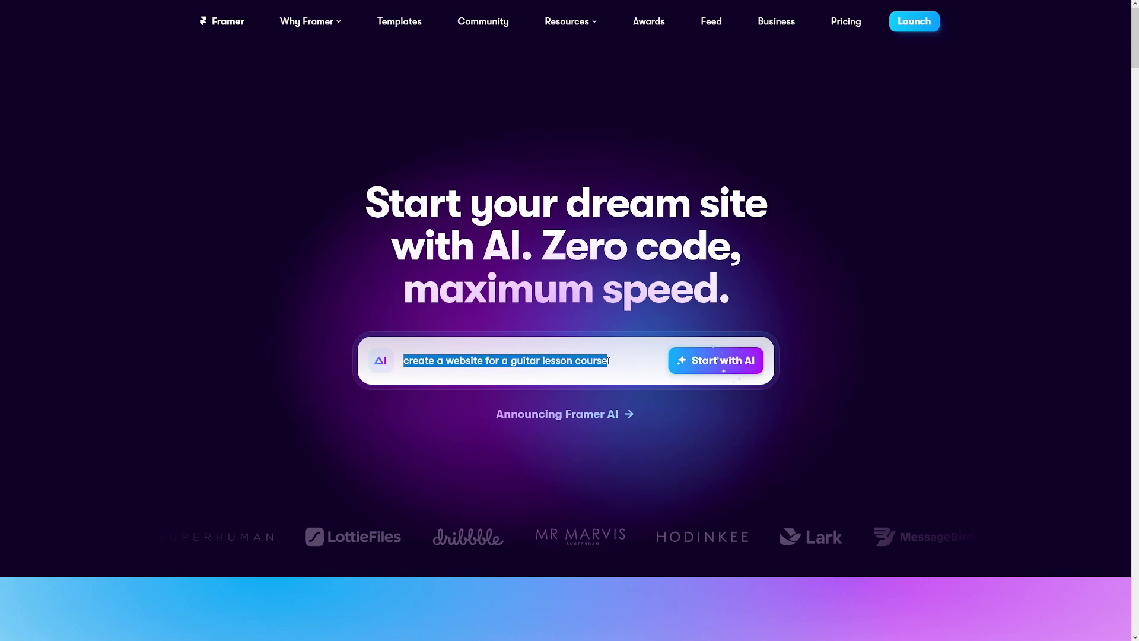
pyautogui.click(652, 363)
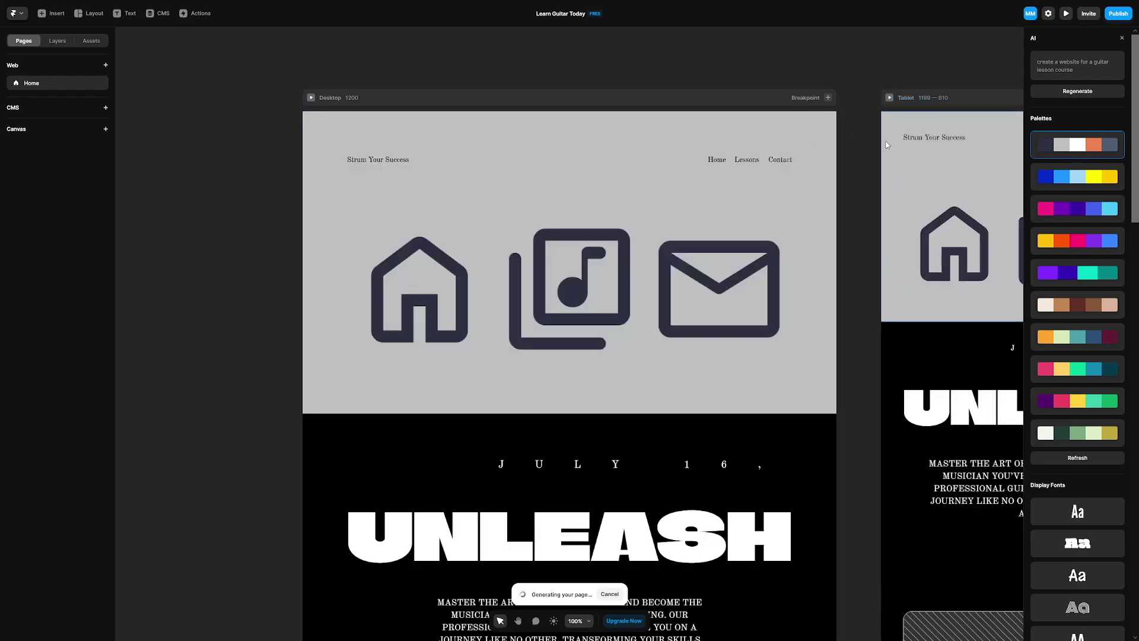
# Apply the blue and yellow palette and reshuffle its colours several times.
pyautogui.click(1097, 178)
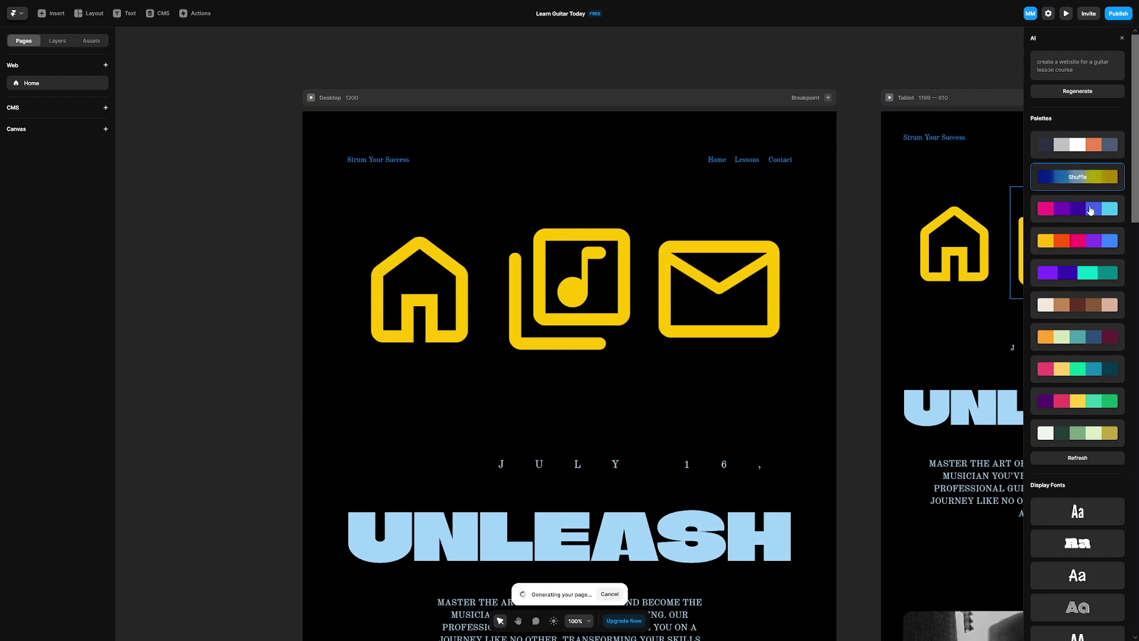
pyautogui.click(1087, 181)
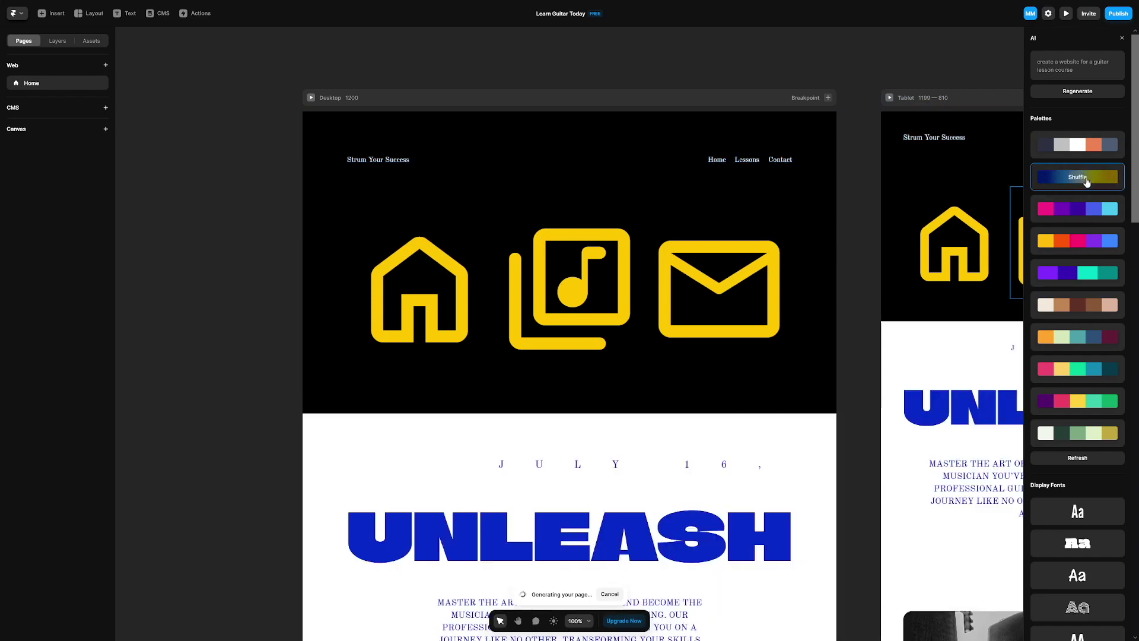
pyautogui.click(1087, 181)
pyautogui.click(1086, 181)
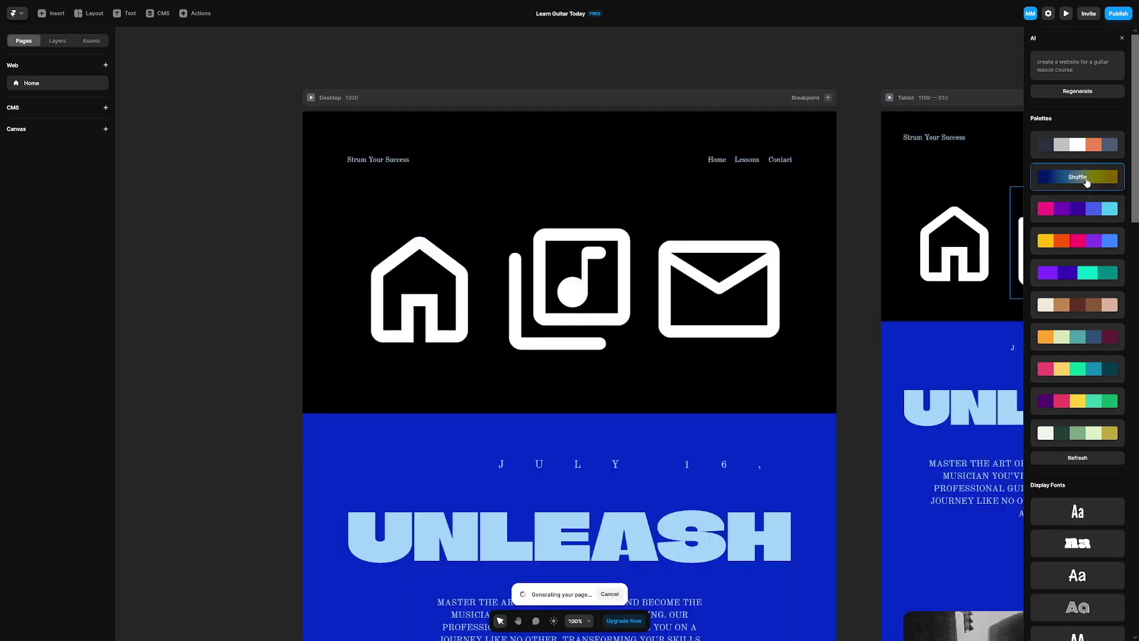
pyautogui.click(1086, 181)
pyautogui.click(1087, 180)
pyautogui.click(1087, 181)
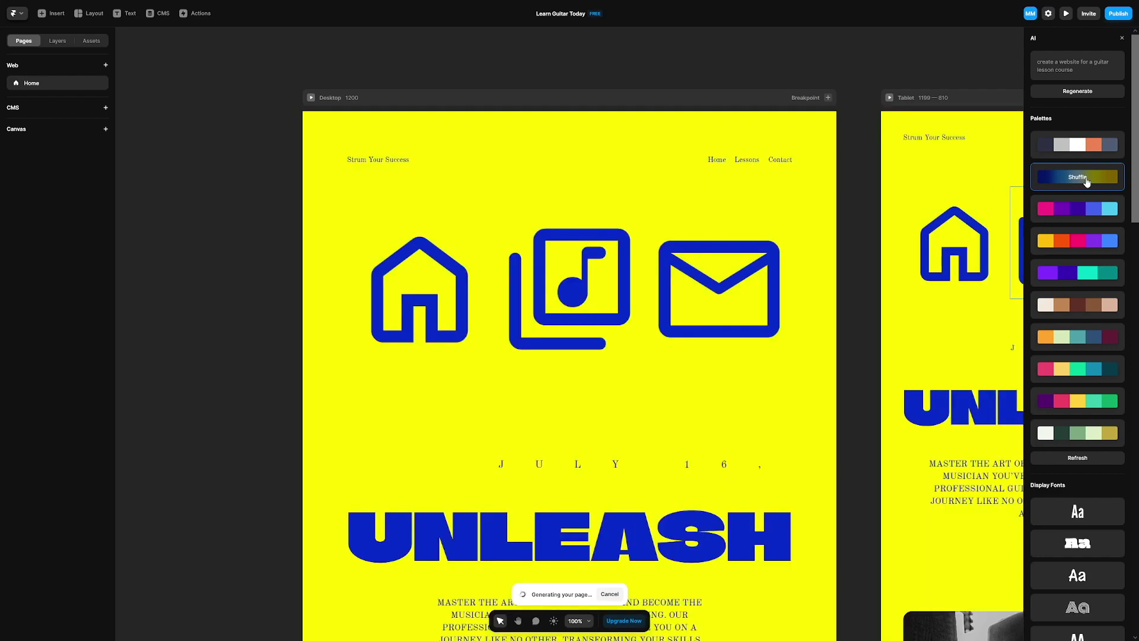
pyautogui.click(1086, 180)
pyautogui.click(1087, 181)
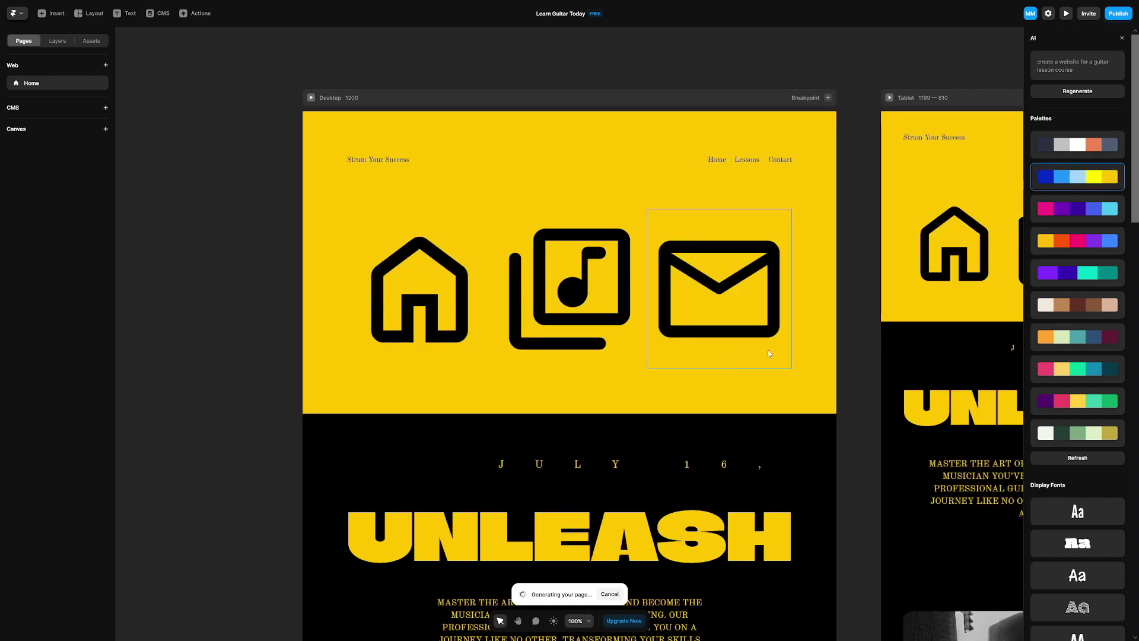
# Try the pink/purple and yellow-orange-pink-purple palettes, reshuffling to an orange header over a white hero.
pyautogui.click(1082, 221)
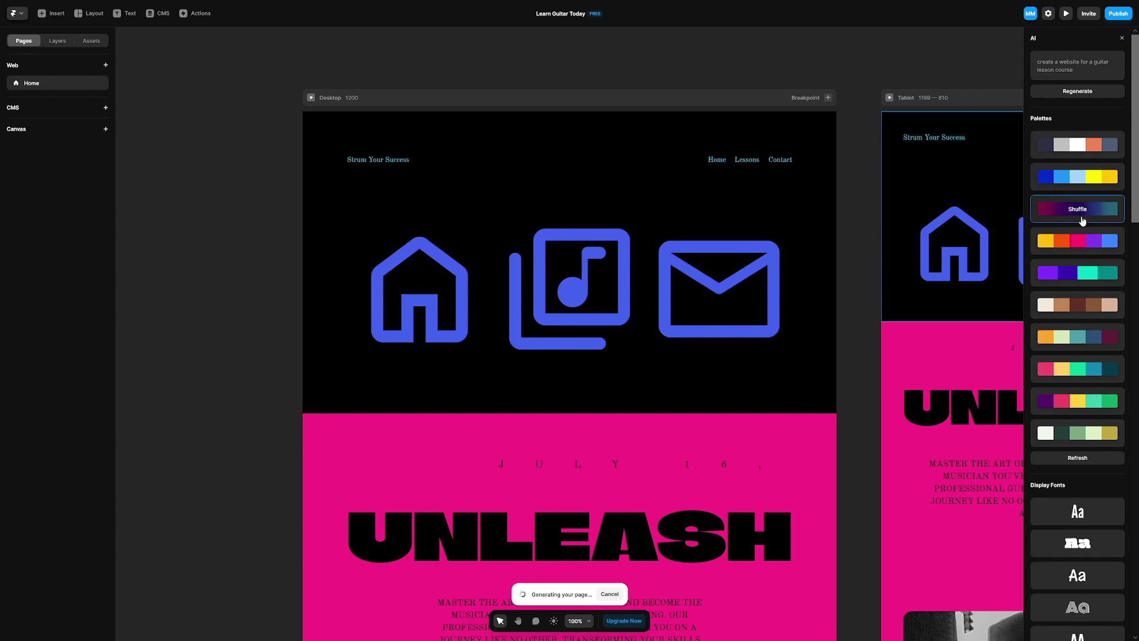
pyautogui.click(1082, 220)
pyautogui.click(1084, 220)
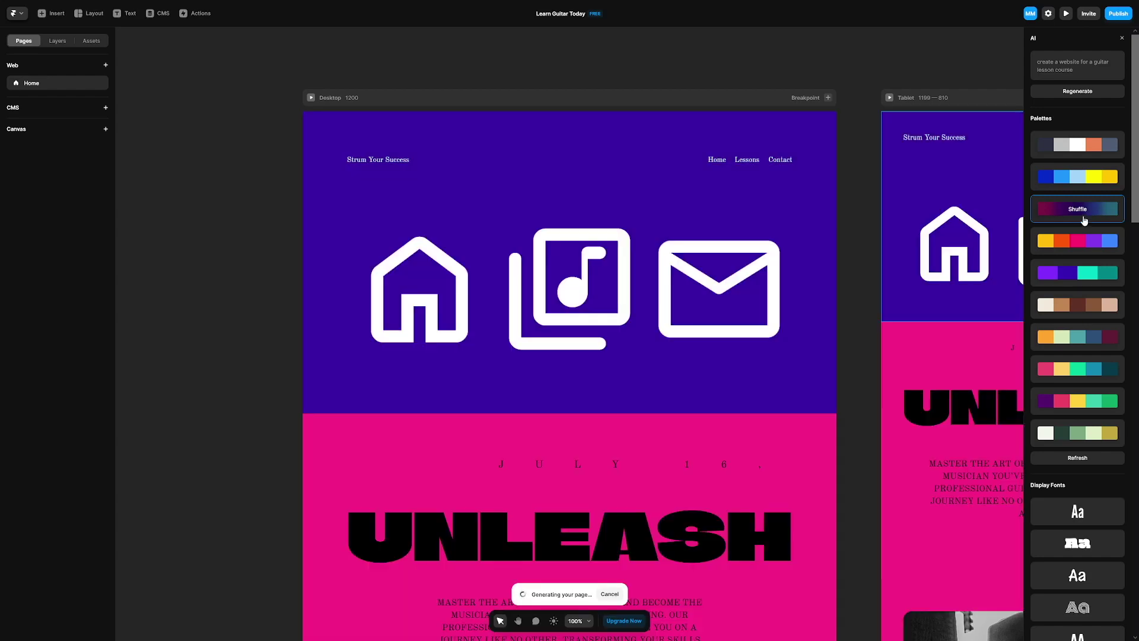
pyautogui.click(1089, 249)
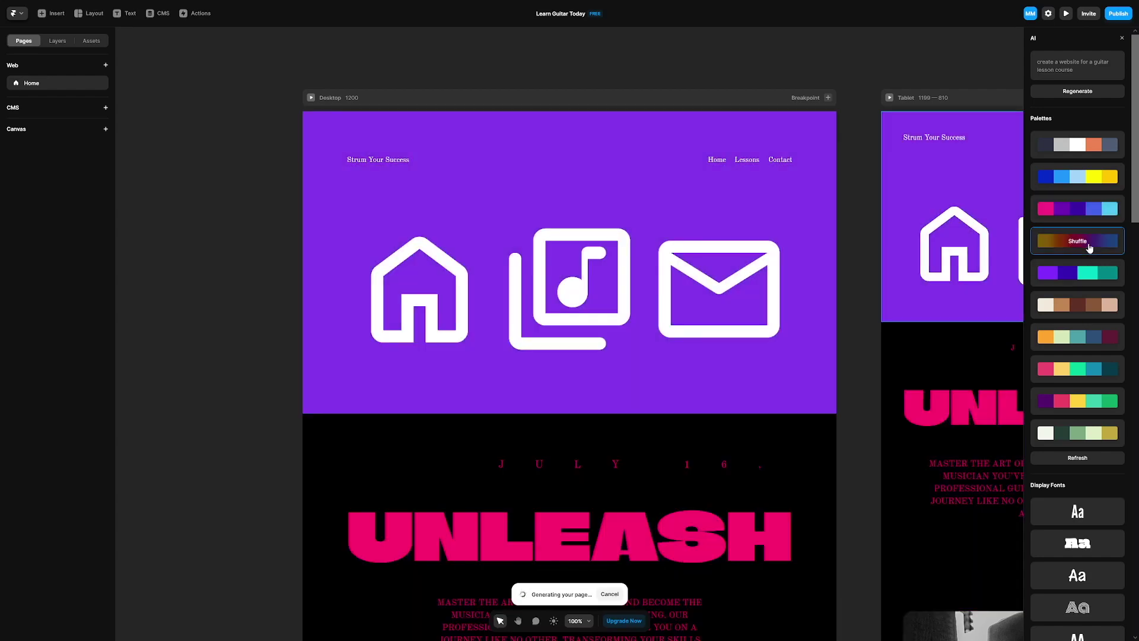
pyautogui.scroll(-7, 820, 309)
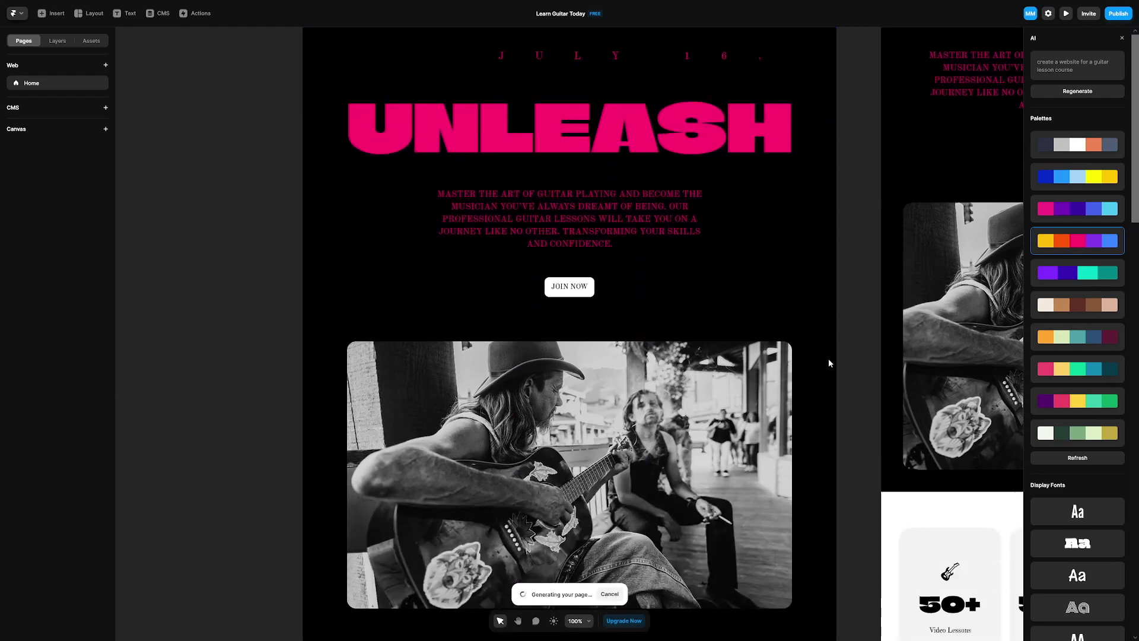
pyautogui.scroll(7, 828, 360)
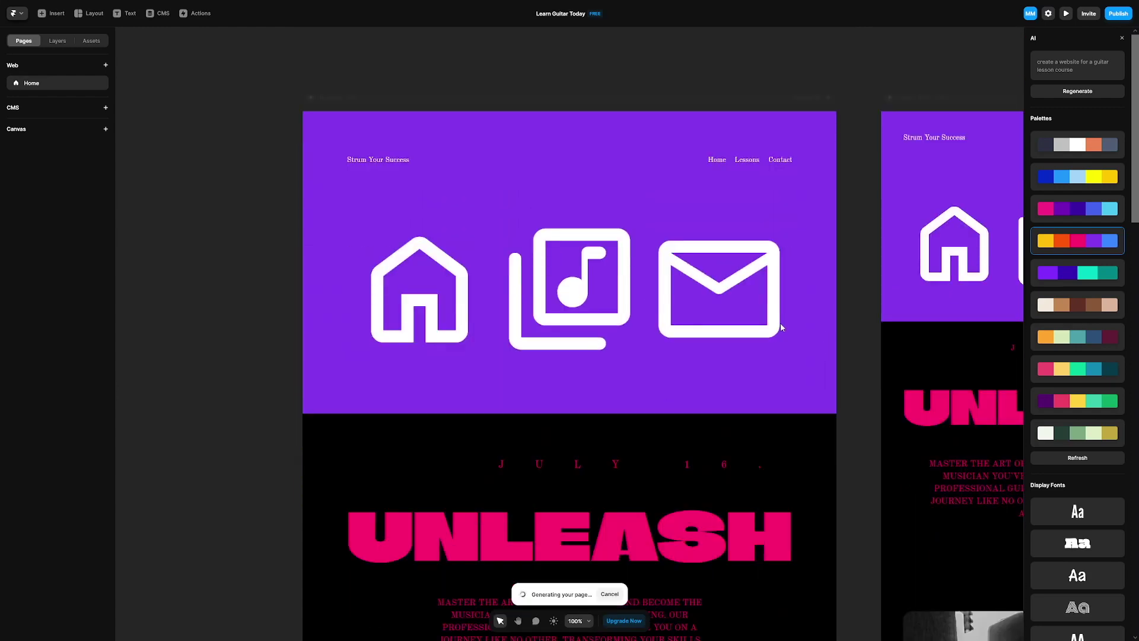
pyautogui.scroll(-1, 781, 326)
pyautogui.click(1078, 243)
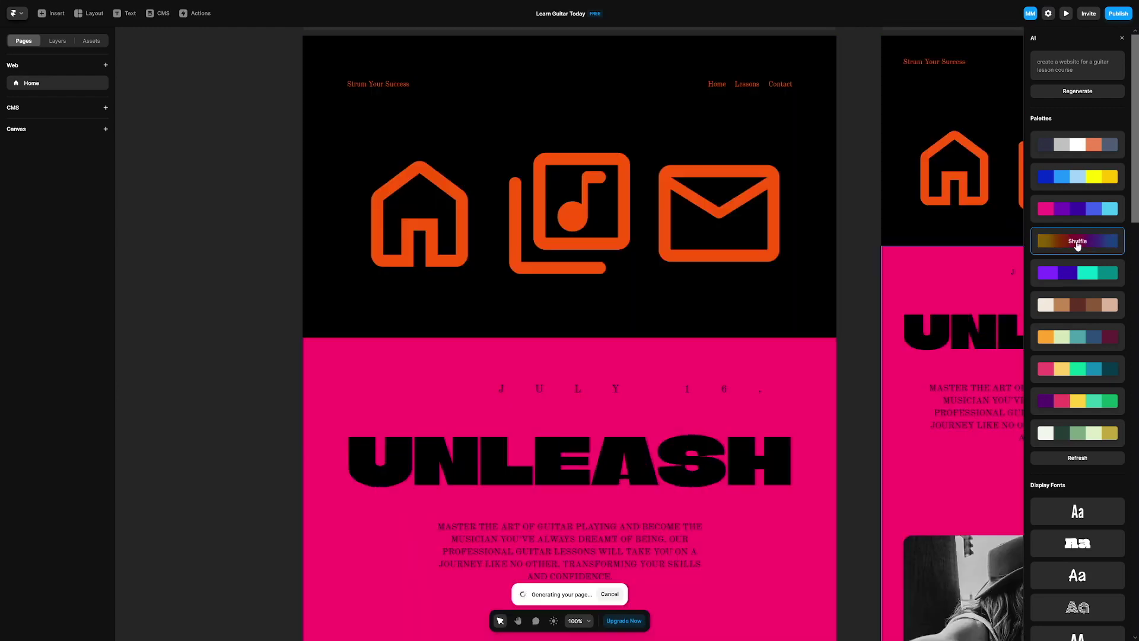
pyautogui.click(1077, 243)
# Keep reshuffling the current palette until the hero section turns black.
pyautogui.click(1078, 242)
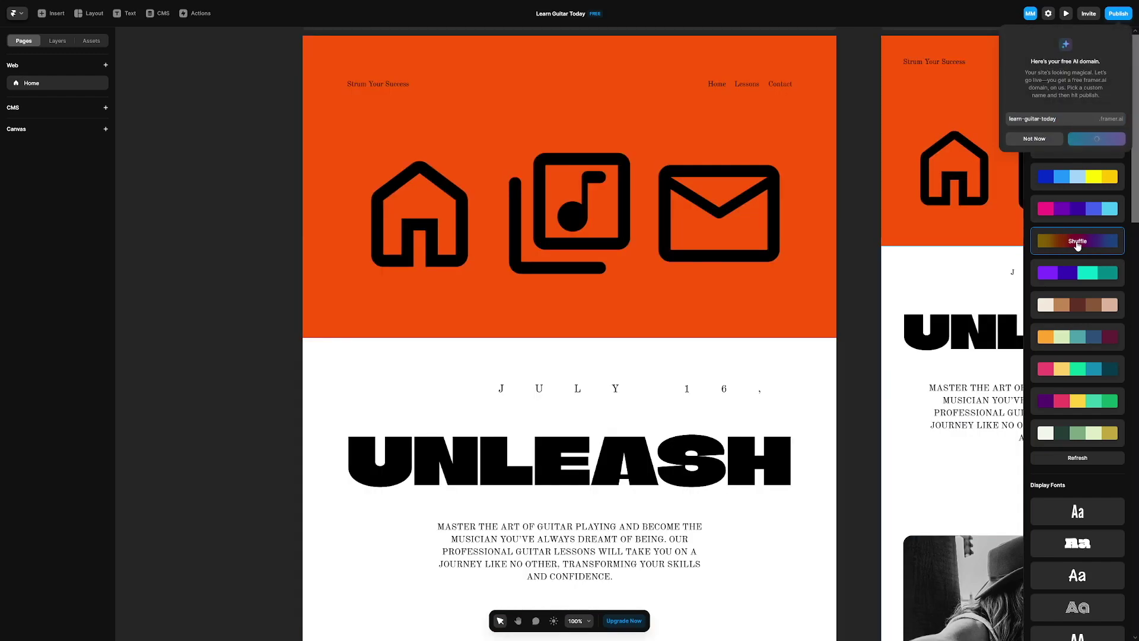
pyautogui.click(1078, 243)
pyautogui.click(1078, 242)
pyautogui.click(1078, 243)
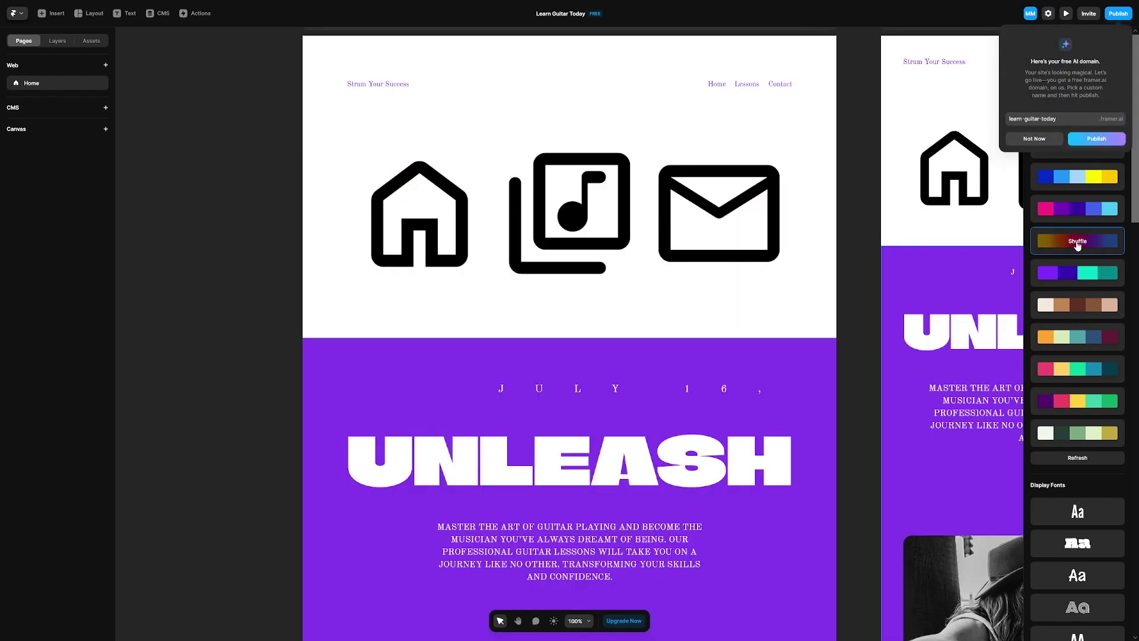
pyautogui.click(1078, 243)
pyautogui.click(1078, 243)
pyautogui.click(1078, 242)
pyautogui.click(1077, 242)
# Preview the purple/teal, brown/peach, orange/green/teal, pink/yellow/teal, purple/pink/green and white/green/olive palettes.
pyautogui.click(1089, 275)
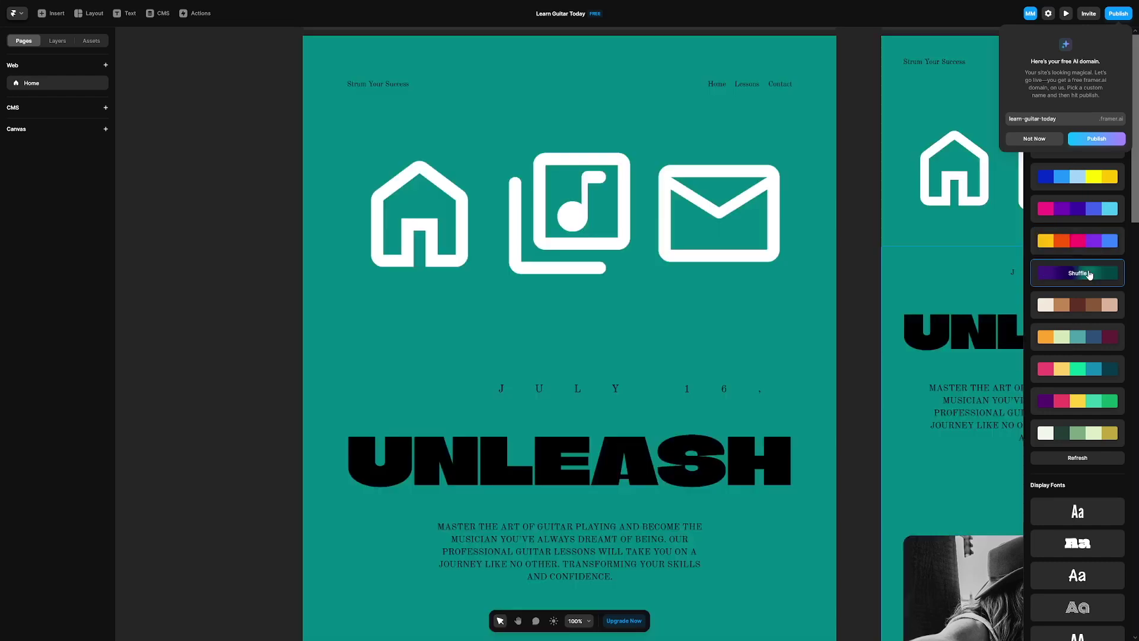
pyautogui.click(1058, 316)
pyautogui.click(1077, 338)
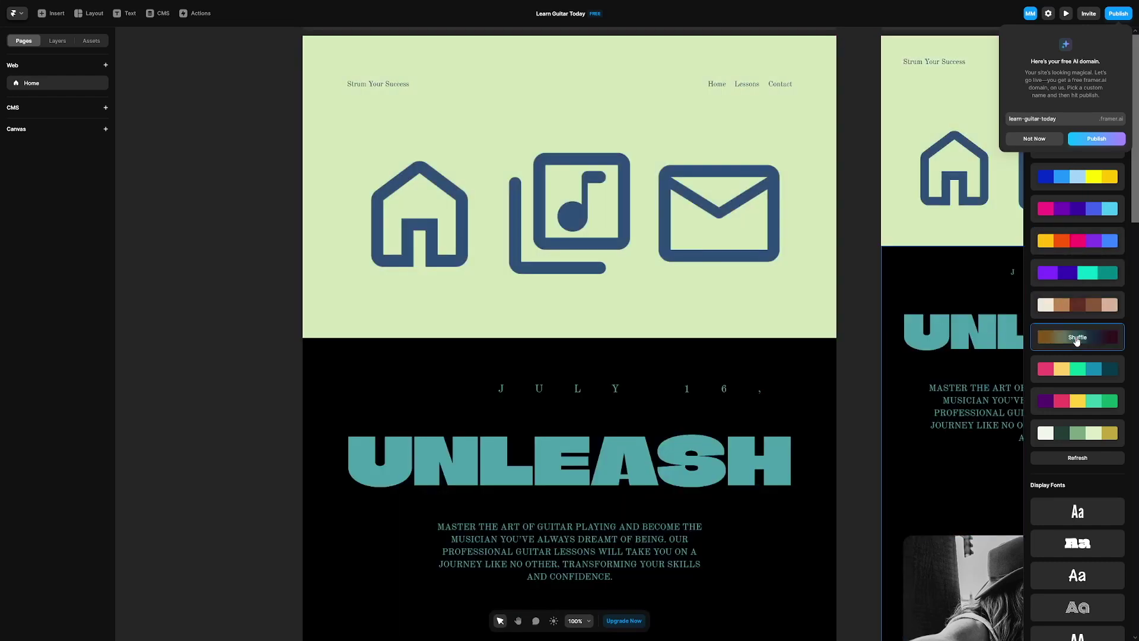
pyautogui.click(1075, 370)
pyautogui.click(1080, 405)
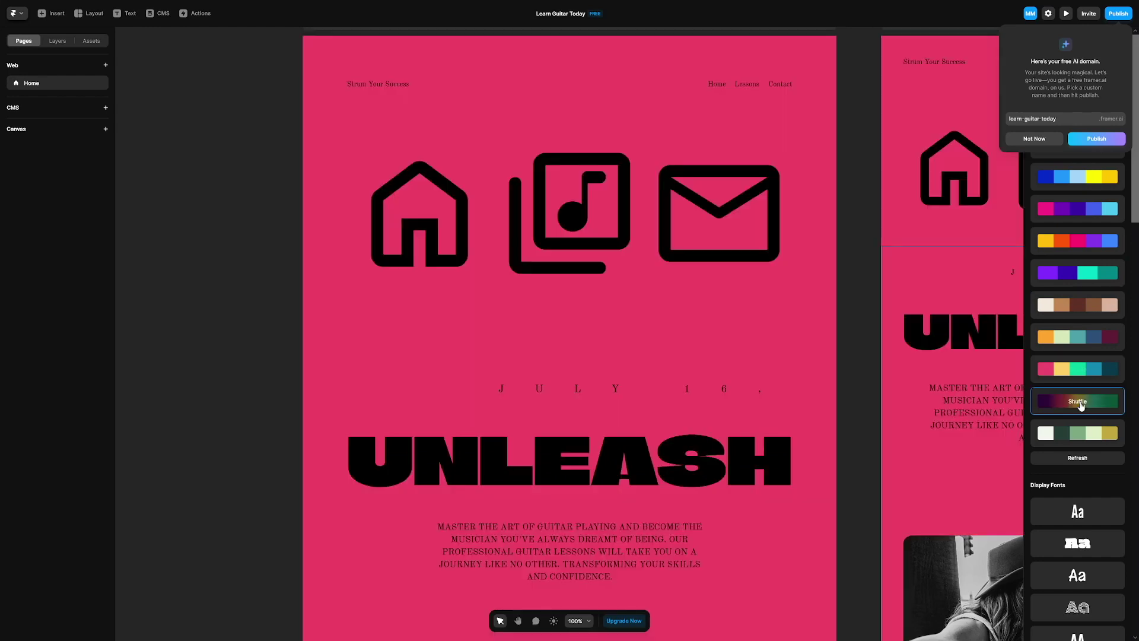
pyautogui.click(1081, 434)
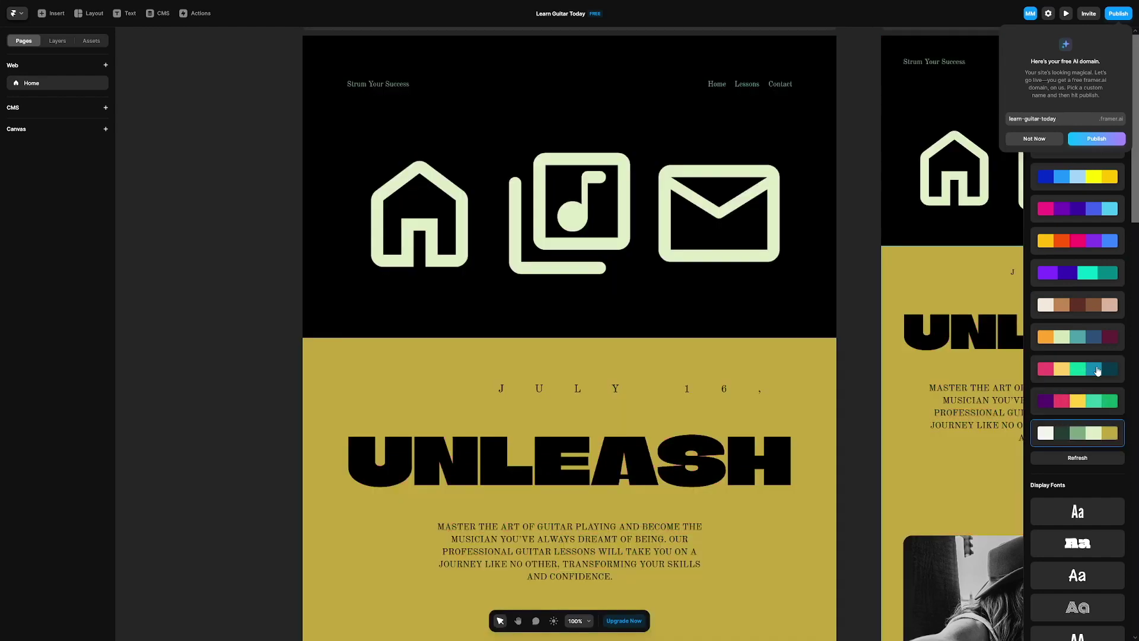
# Dismiss the AI domain popup and shuffle the blue and yellow palette into black, blue and yellow.
pyautogui.click(1072, 166)
pyautogui.click(1081, 149)
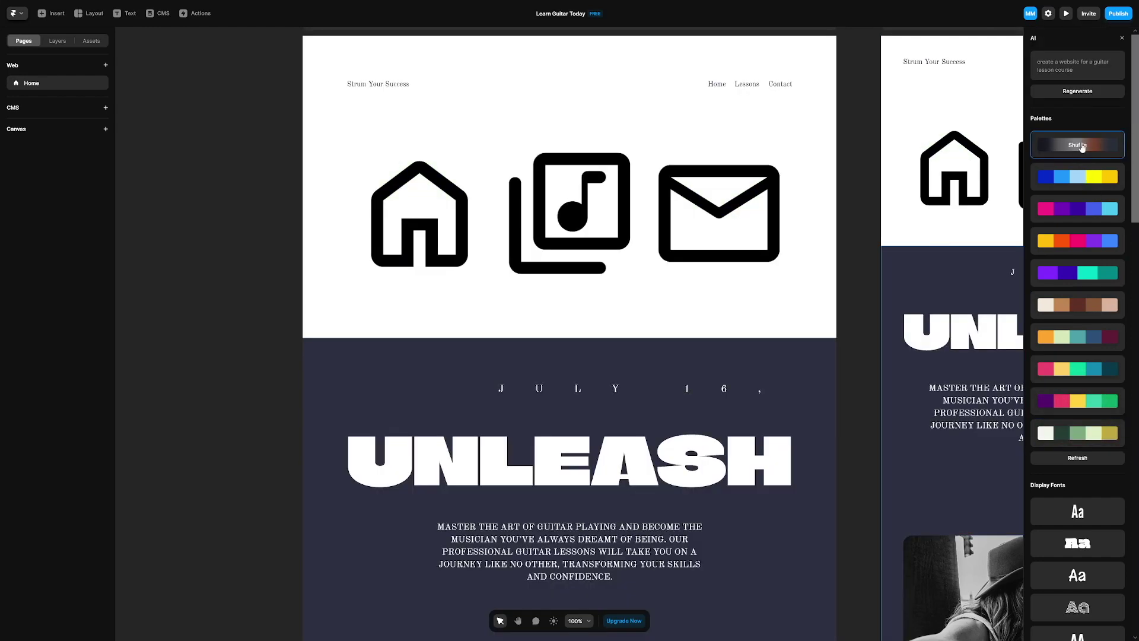
pyautogui.click(1085, 189)
pyautogui.click(1085, 189)
pyautogui.click(1084, 188)
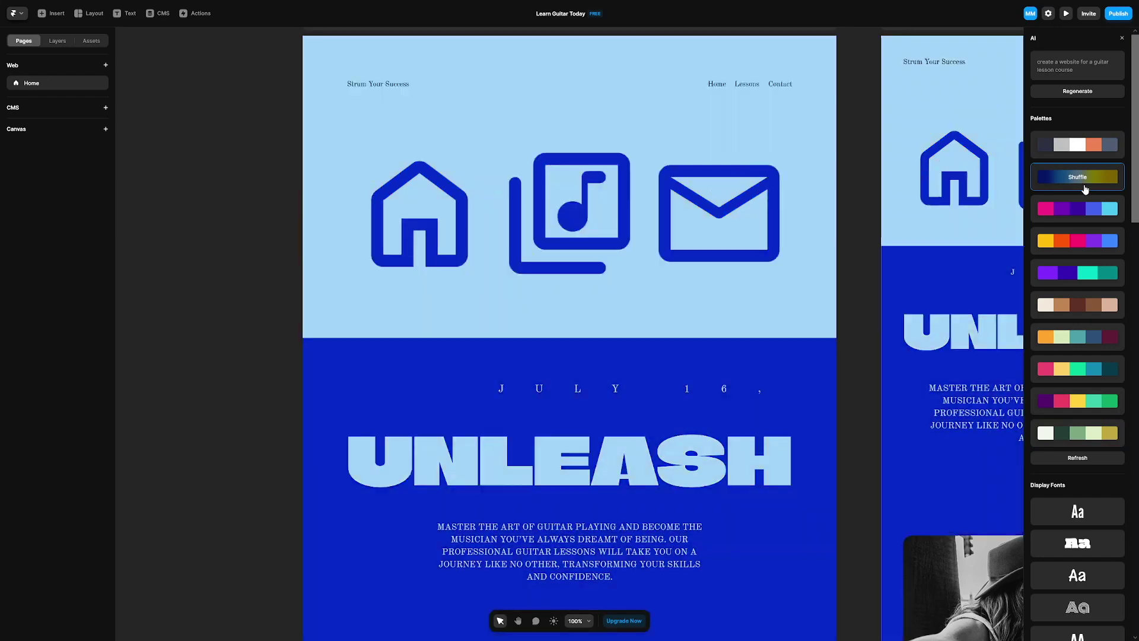
pyautogui.click(1085, 188)
pyautogui.click(1084, 189)
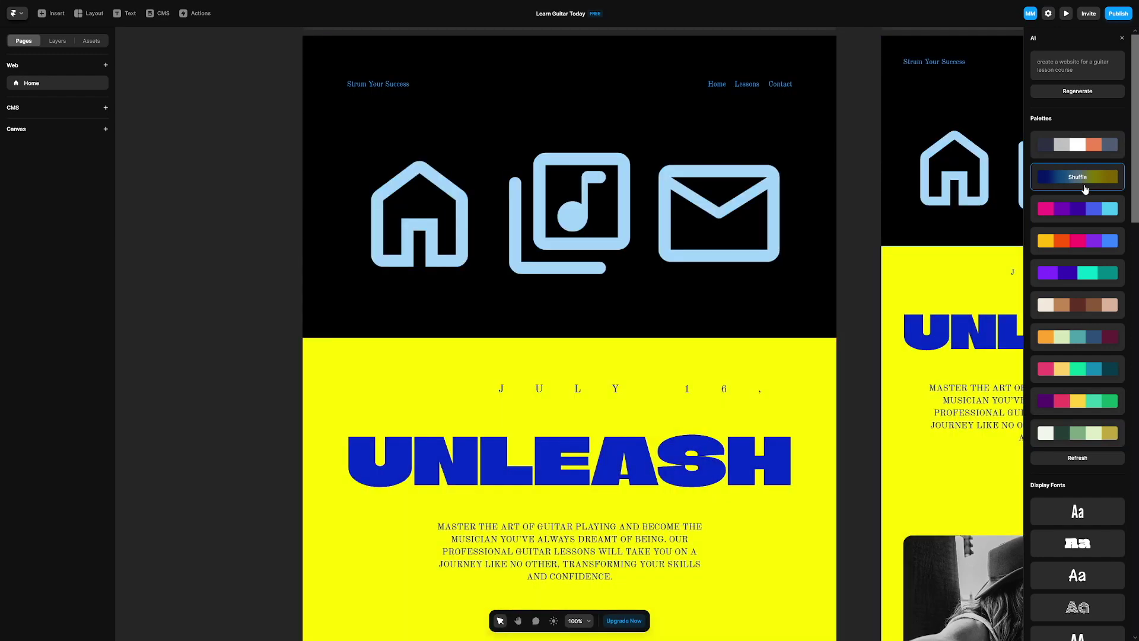
pyautogui.click(1085, 189)
# Apply the pink and purple palette and reshuffle it into a pink and purple site.
pyautogui.click(1085, 213)
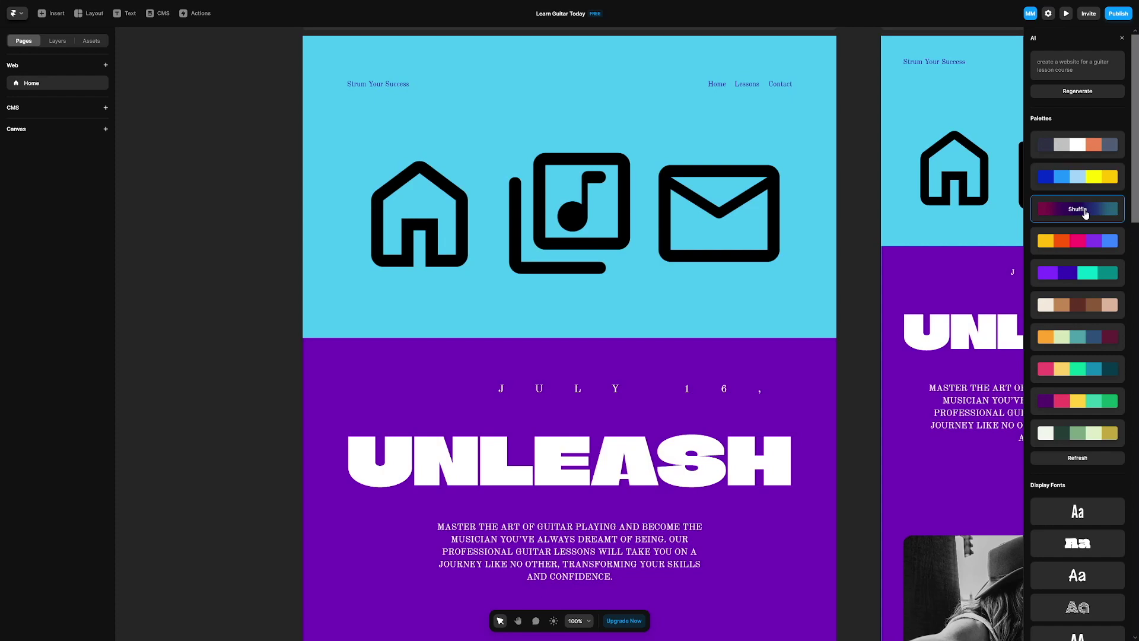
pyautogui.click(1084, 213)
pyautogui.click(1085, 212)
pyautogui.click(1085, 212)
pyautogui.click(1085, 212)
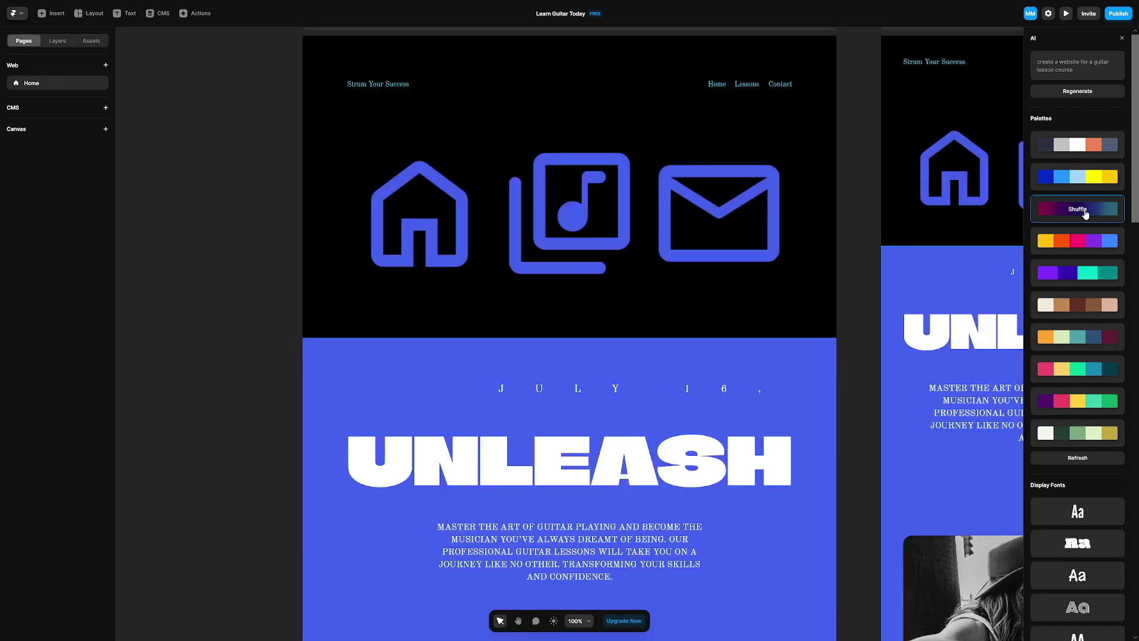
pyautogui.click(1085, 212)
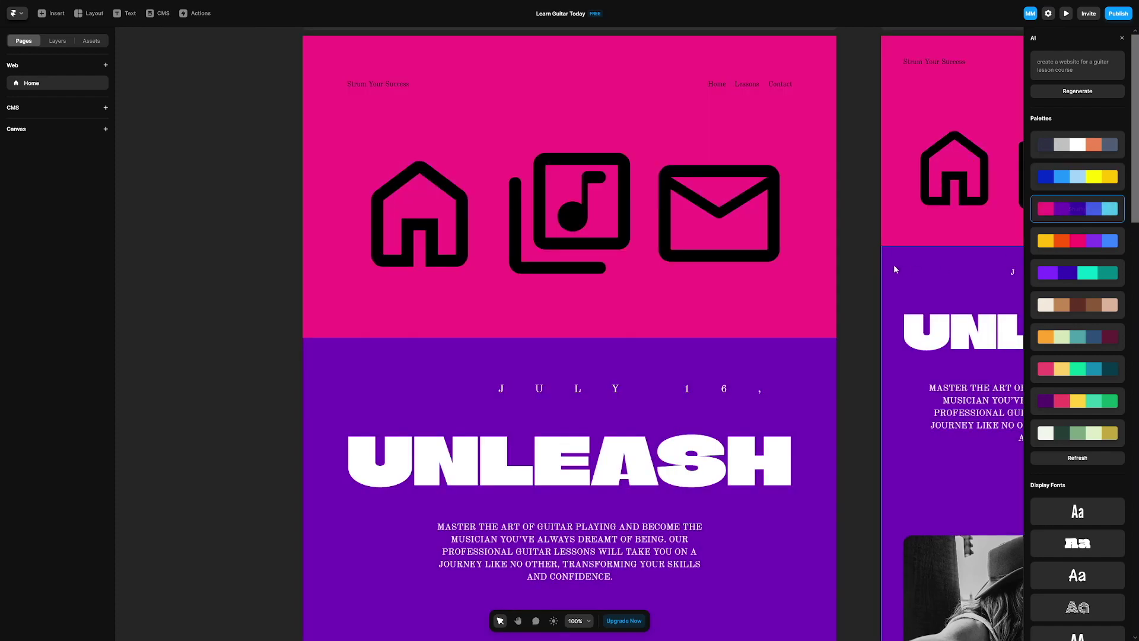
pyautogui.scroll(-3, 876, 265)
pyautogui.scroll(4, 877, 264)
# Reshuffle the pink and purple palette until the top section turns purple.
pyautogui.click(1097, 212)
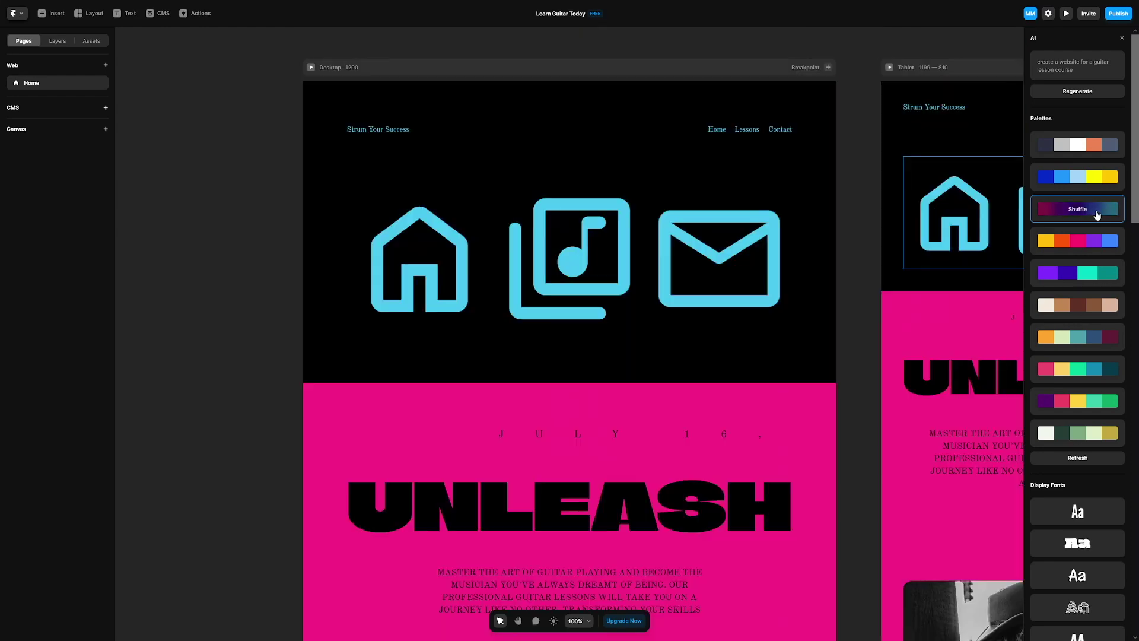
pyautogui.click(1096, 214)
pyautogui.click(1095, 214)
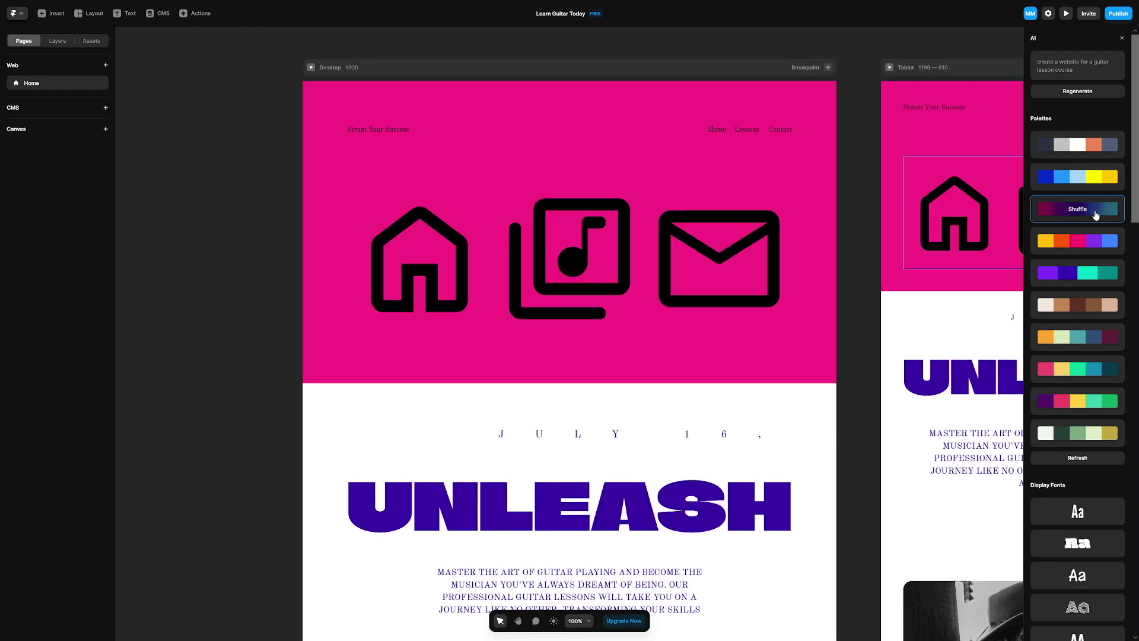
pyautogui.click(1089, 213)
pyautogui.click(1089, 212)
pyautogui.click(1089, 213)
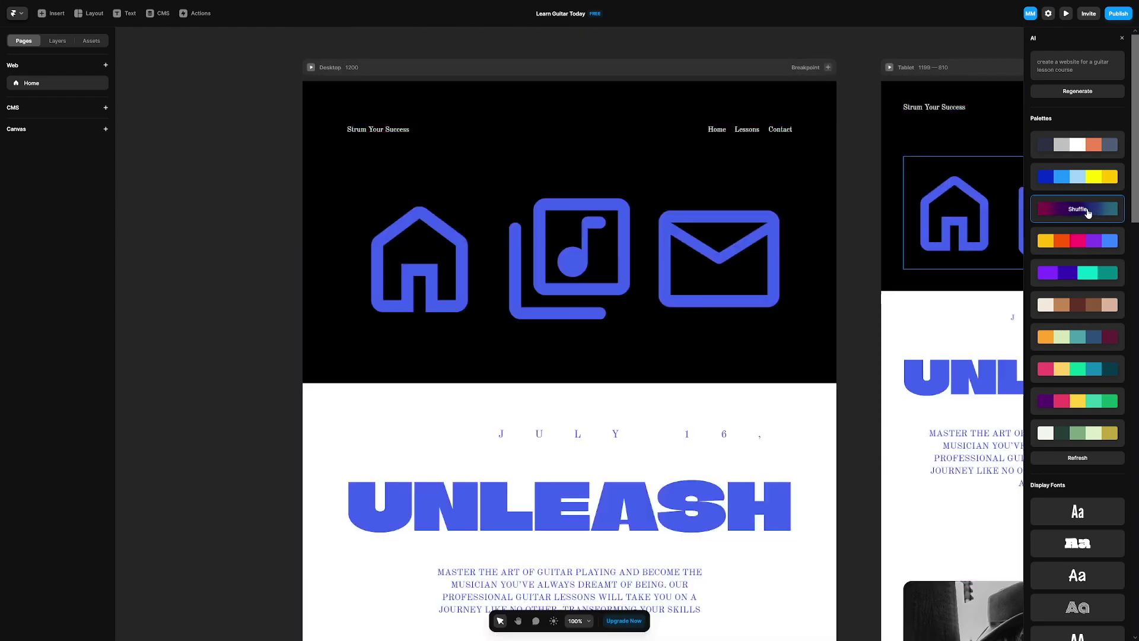
pyautogui.click(1089, 212)
pyautogui.click(1090, 211)
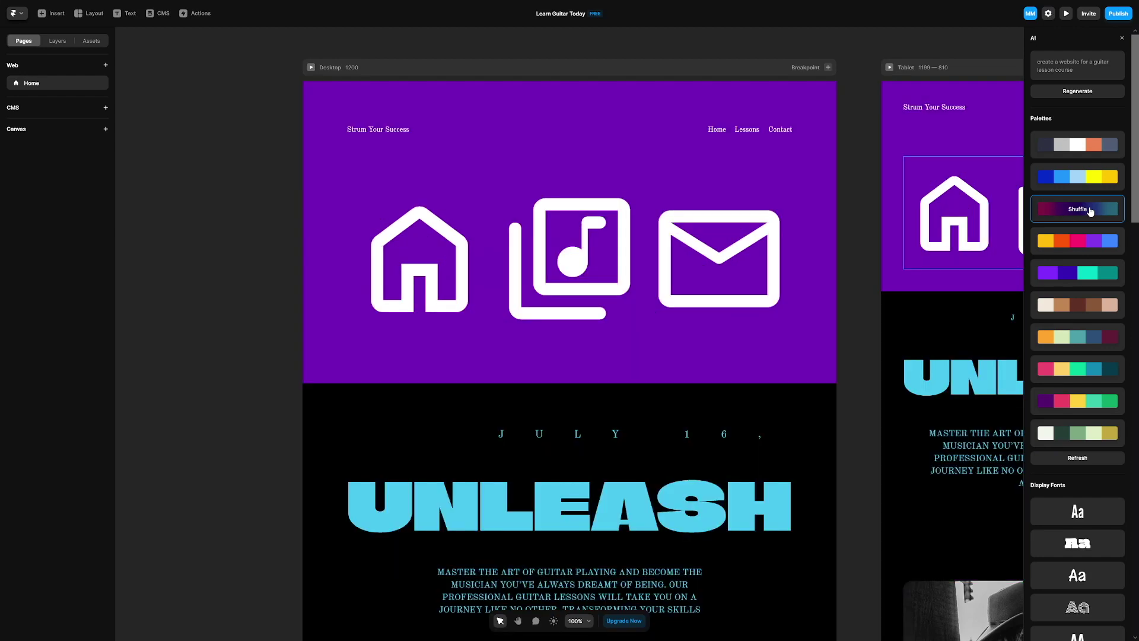
# Settle on a purple header, black hero with cyan text and a pink JOIN NOW button.
pyautogui.click(1088, 211)
pyautogui.click(1089, 211)
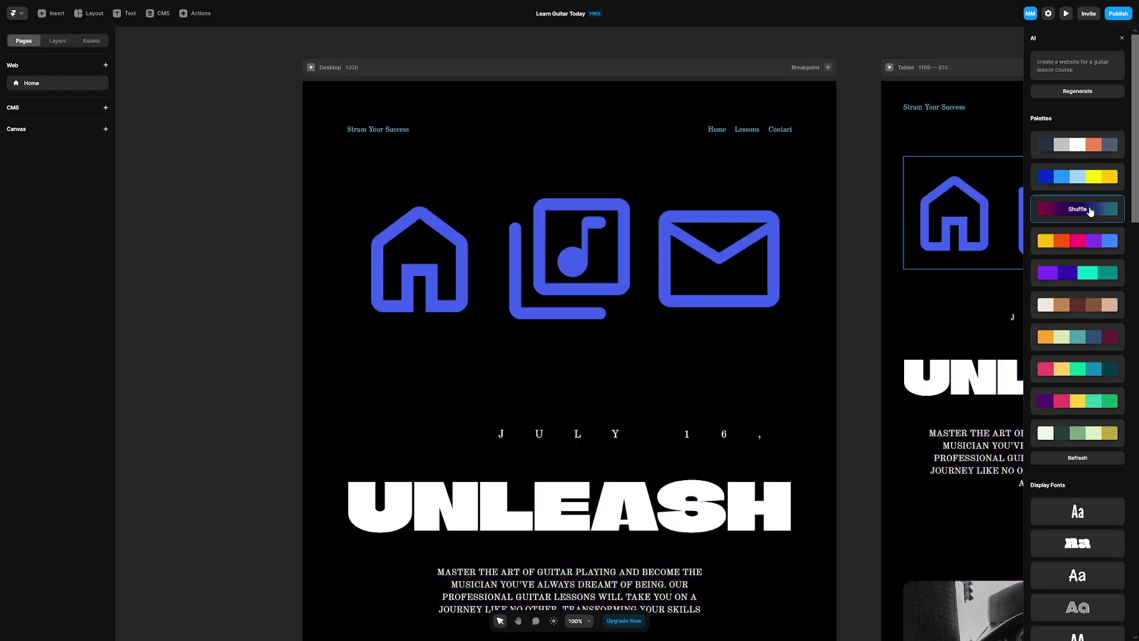
pyautogui.click(1089, 211)
pyautogui.scroll(-5, 860, 273)
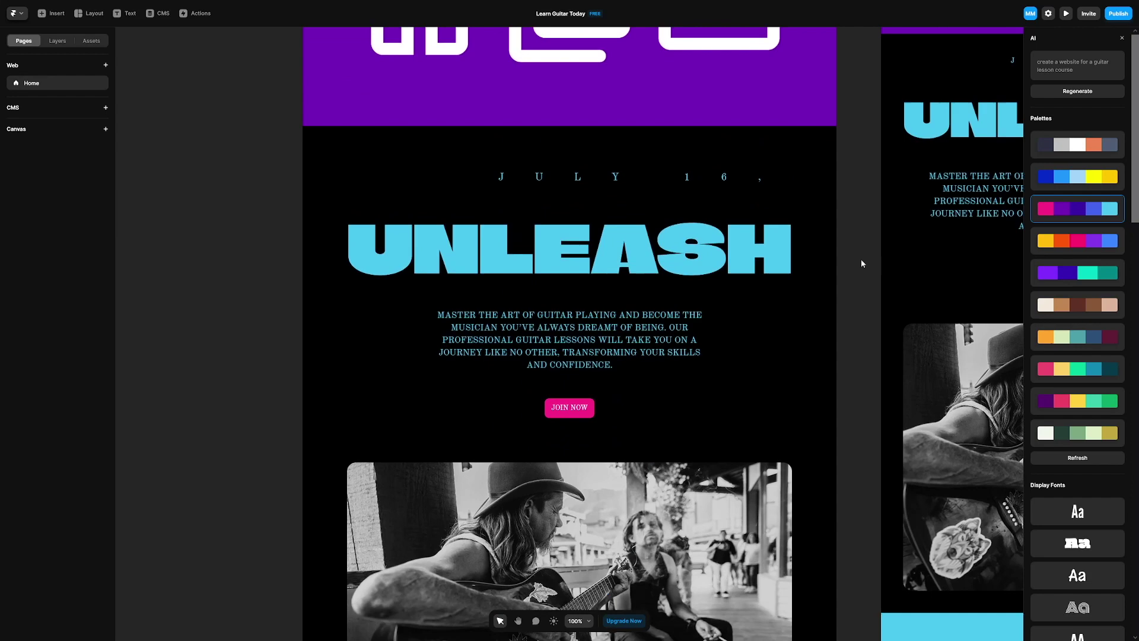
pyautogui.scroll(3, 862, 263)
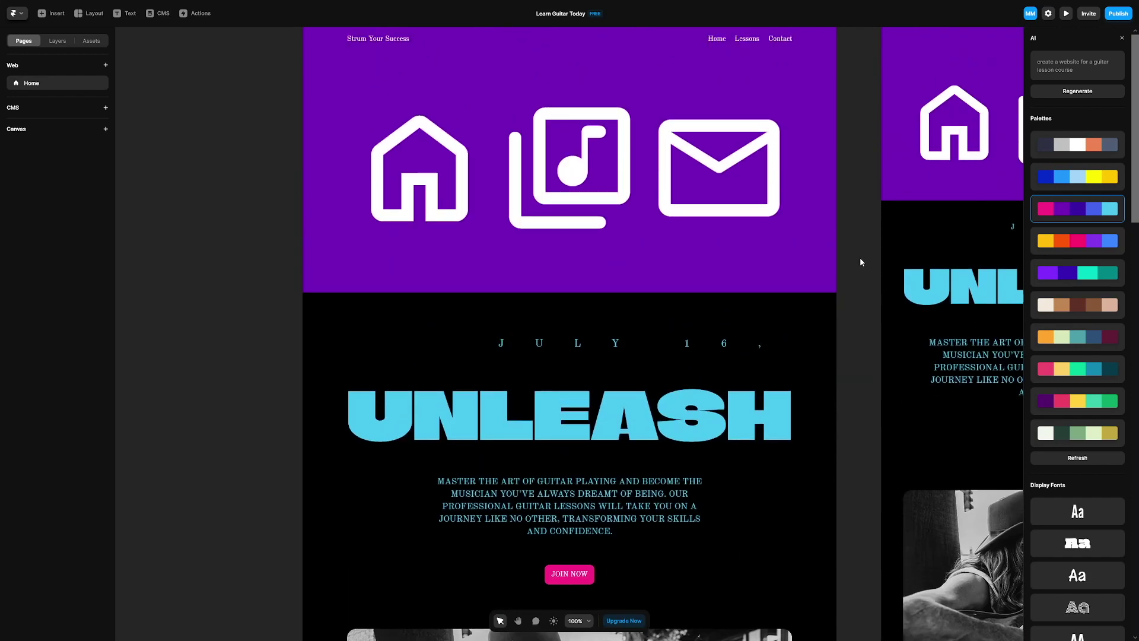
pyautogui.scroll(-3, 858, 260)
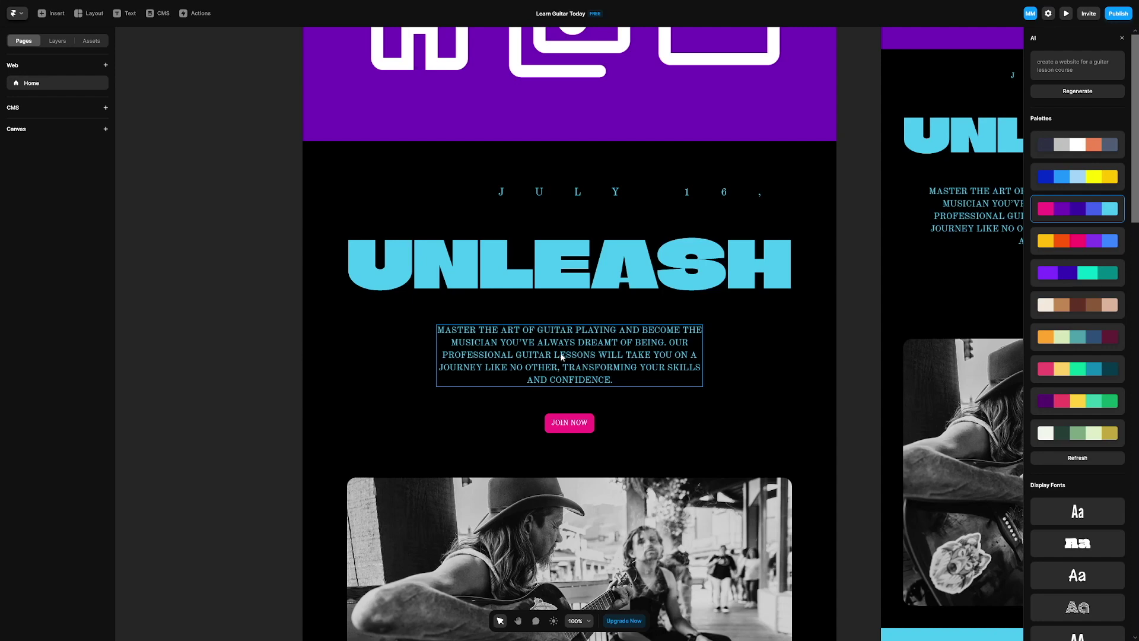
# Select the hero description paragraph, then scroll down to the page footer.
pyautogui.moveTo(561, 356); pyautogui.dragTo(593, 371)
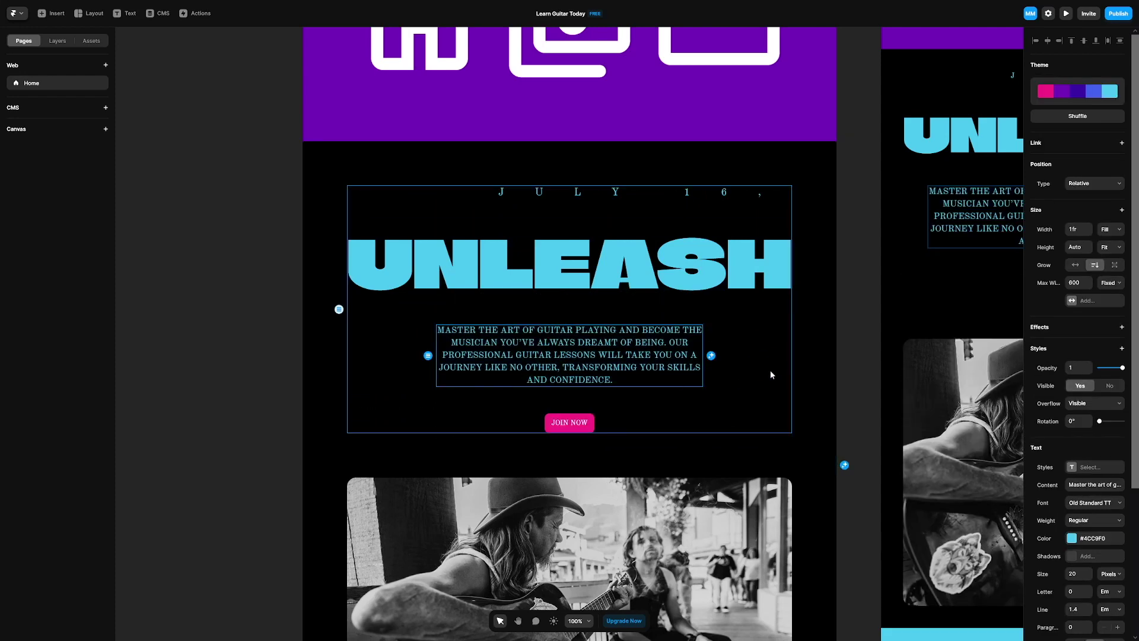
pyautogui.scroll(-1, 770, 374)
pyautogui.scroll(-6, 830, 346)
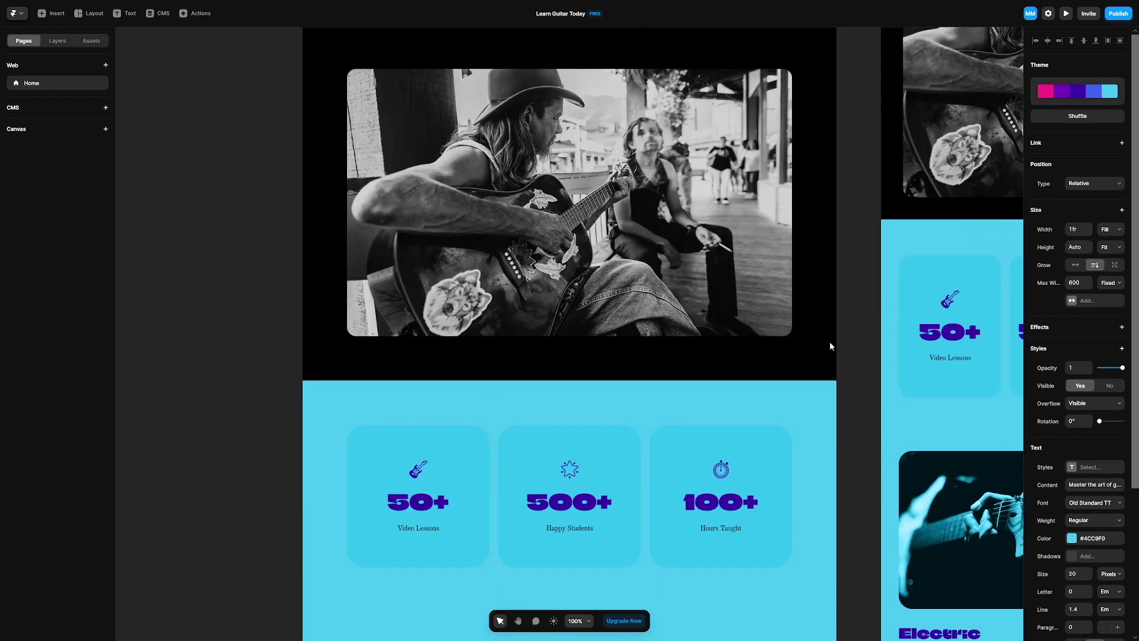
pyautogui.scroll(-3, 830, 346)
pyautogui.scroll(-4, 838, 343)
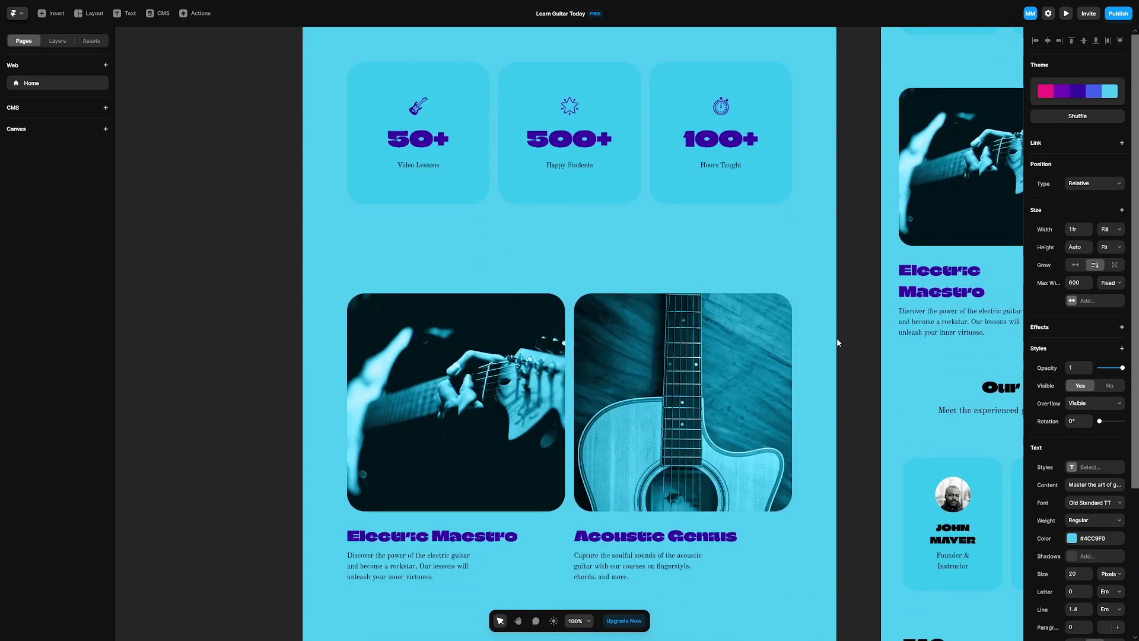
pyautogui.scroll(-6, 836, 341)
pyautogui.scroll(-2, 832, 307)
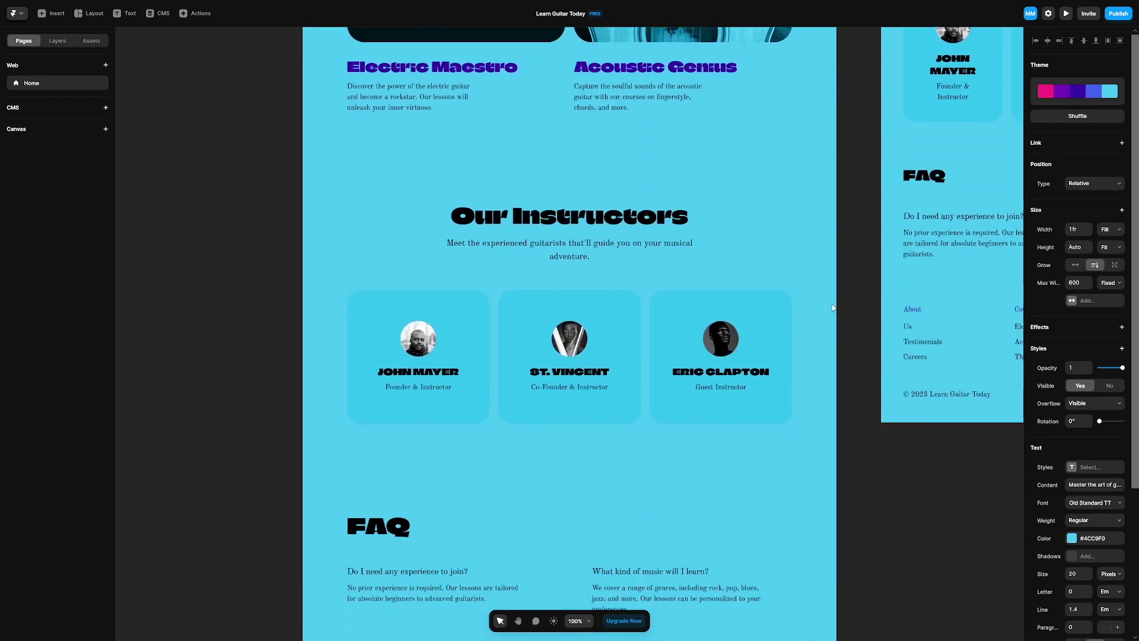
pyautogui.scroll(-5, 840, 306)
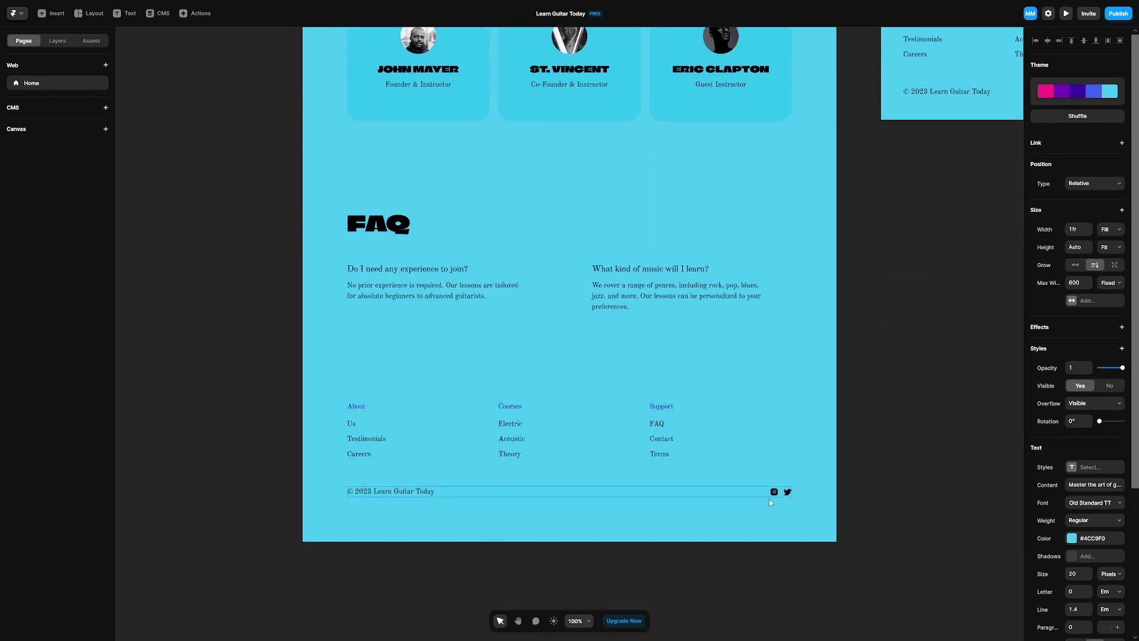
# Move the footer's Twitter icon ahead of the Instagram icon and deselect it.
pyautogui.moveTo(787, 495); pyautogui.dragTo(767, 495)
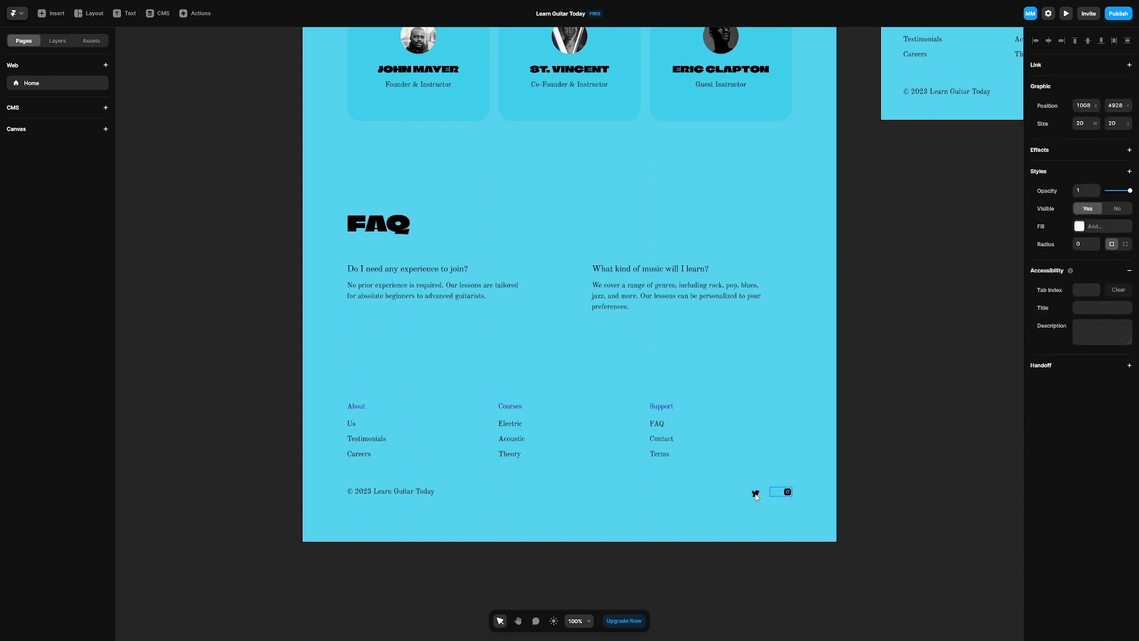
pyautogui.click(873, 488)
pyautogui.scroll(12, 863, 406)
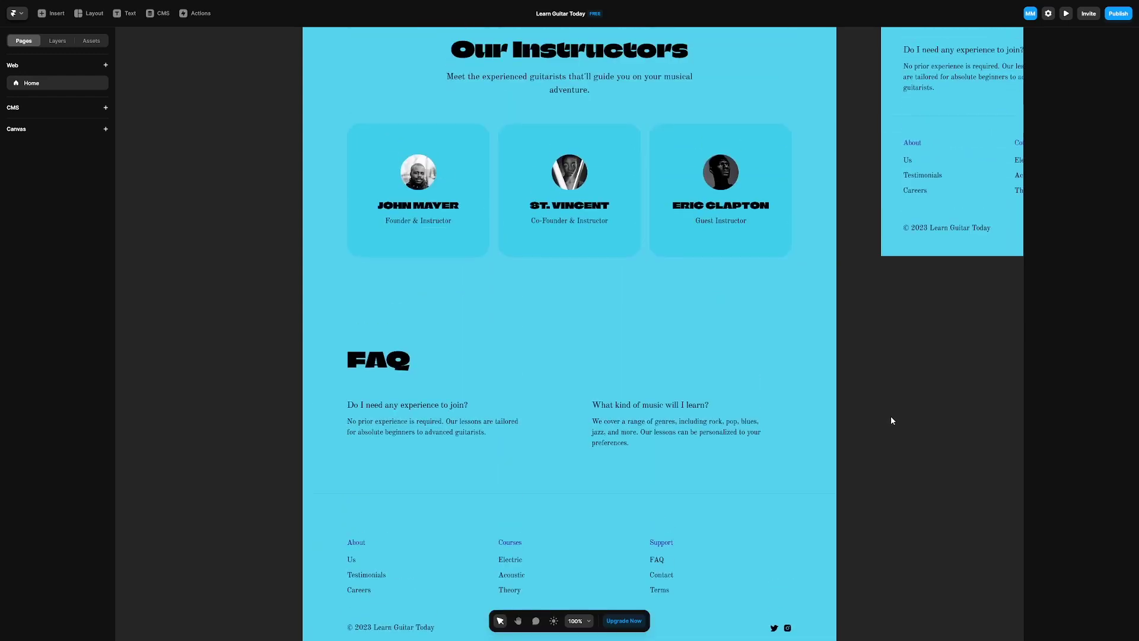
pyautogui.scroll(10, 858, 404)
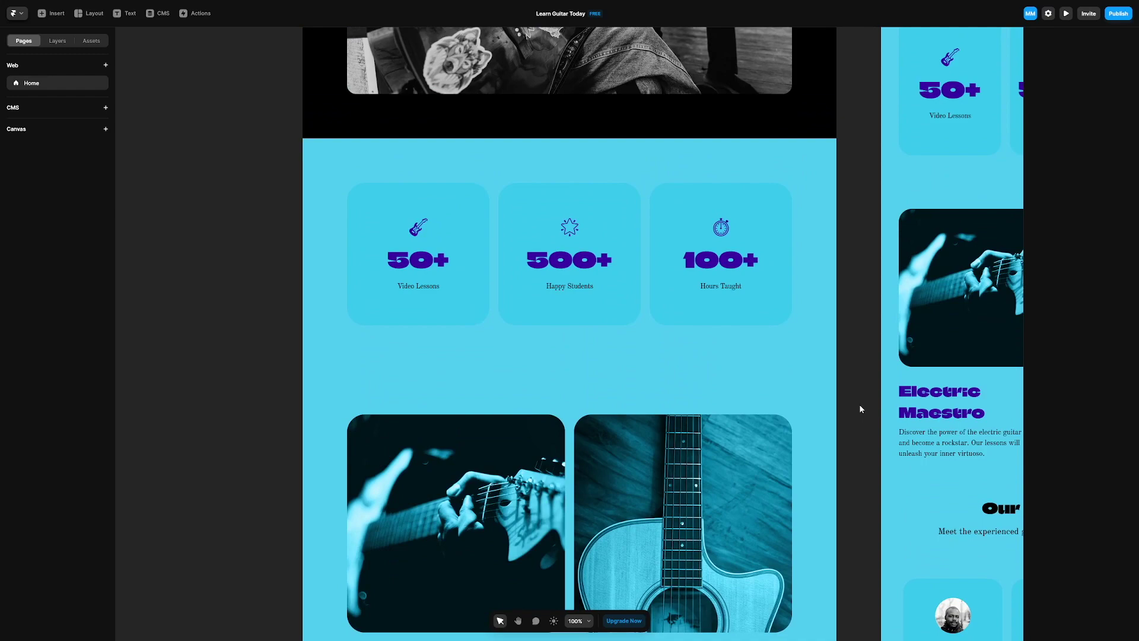
pyautogui.scroll(10, 870, 407)
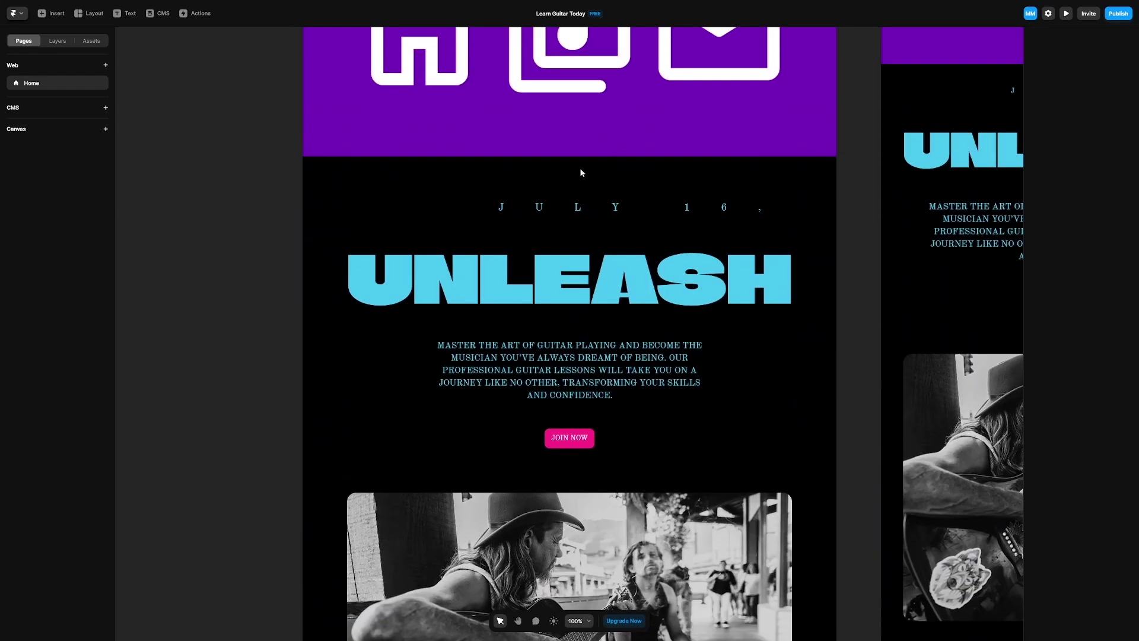
pyautogui.scroll(-3, 842, 293)
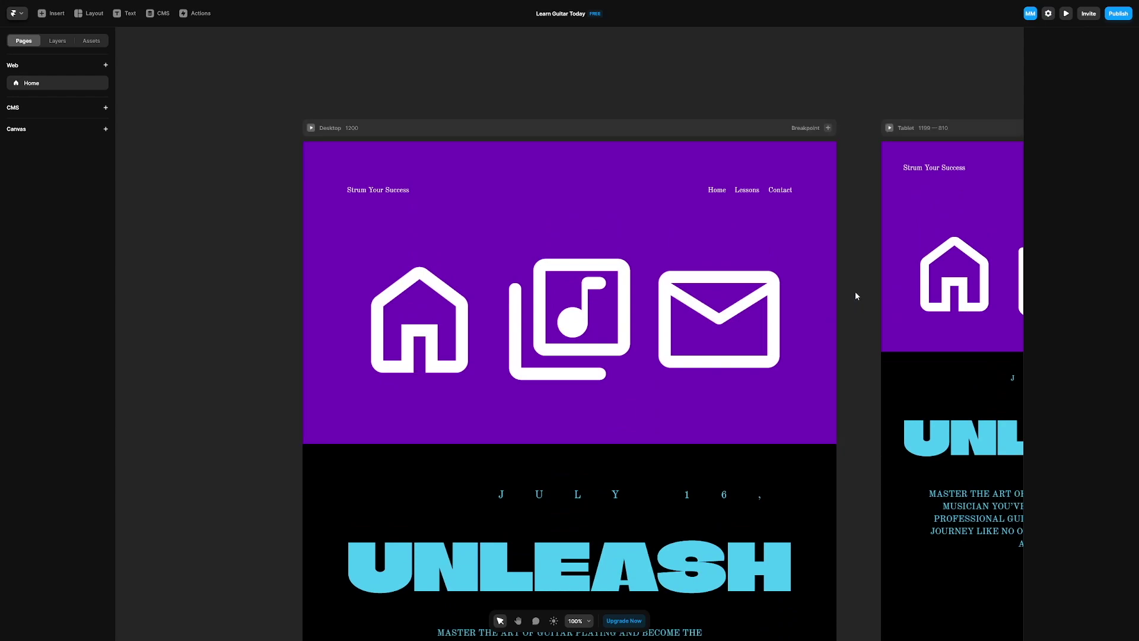
pyautogui.scroll(-5, 846, 294)
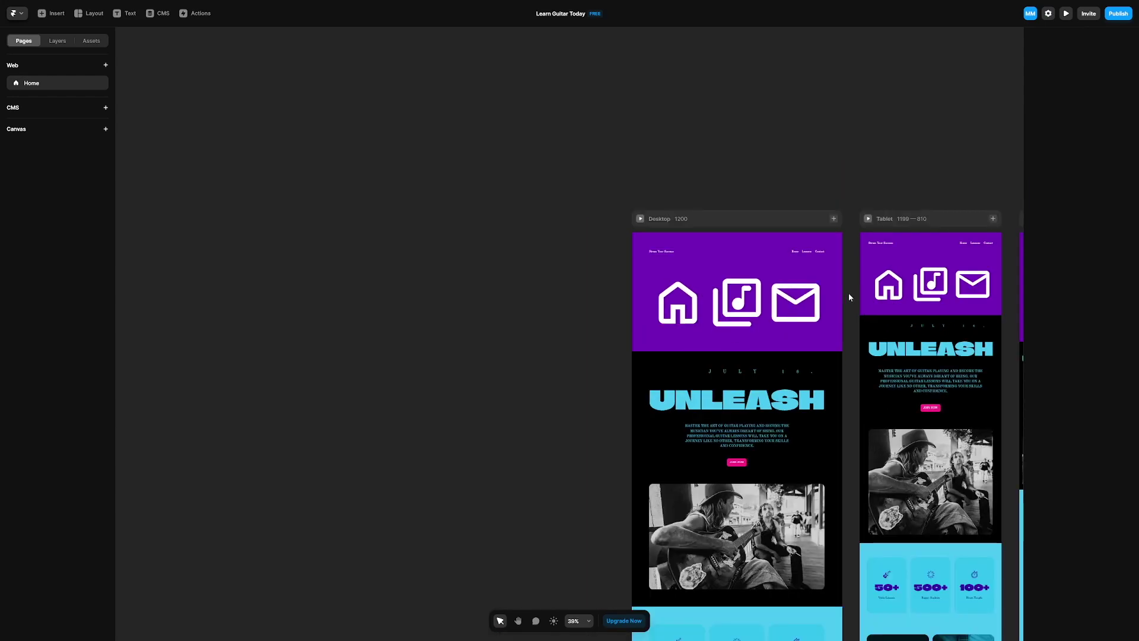
# Publish the site to the free learn-guitar-today.framer.ai domain and open the live link.
pyautogui.click(838, 293)
pyautogui.scroll(-6, 858, 327)
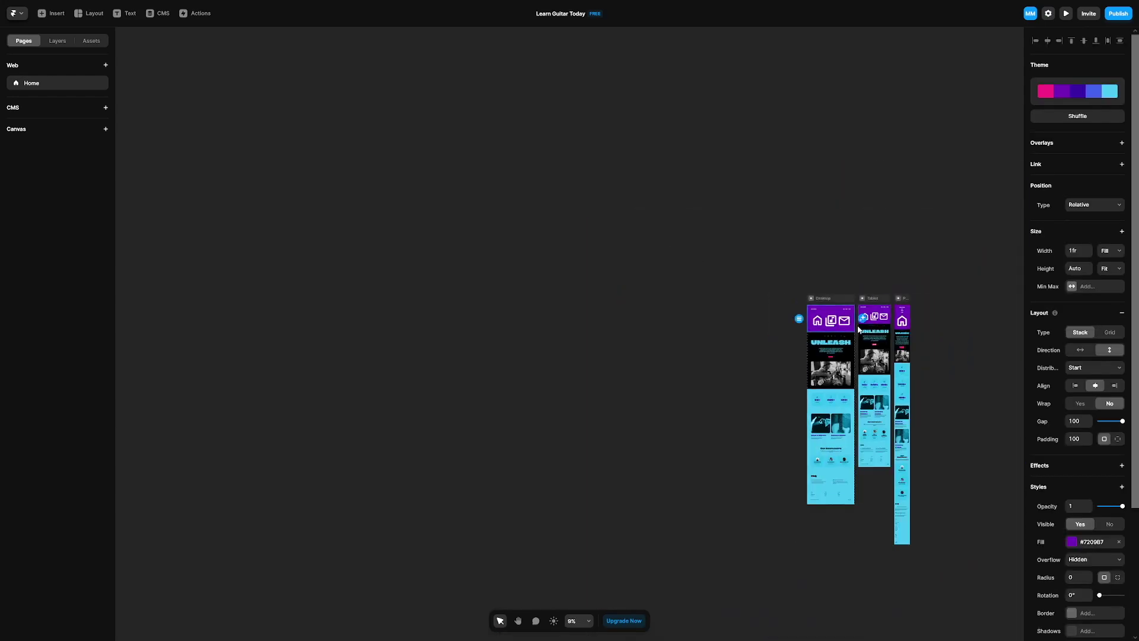
pyautogui.scroll(8, 962, 371)
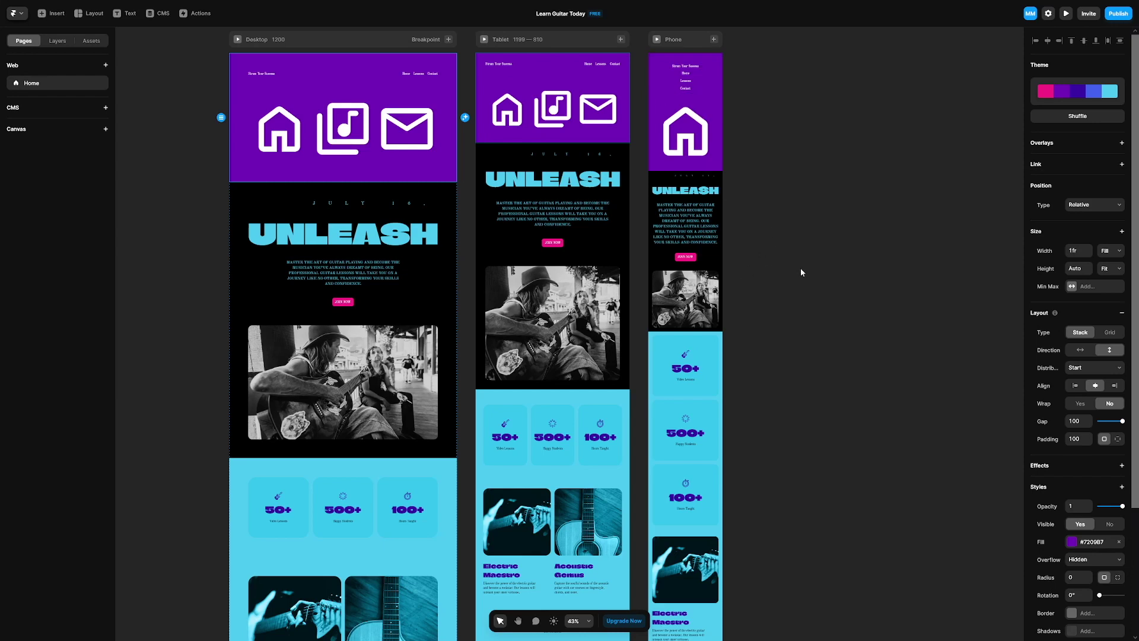
pyautogui.click(1117, 13)
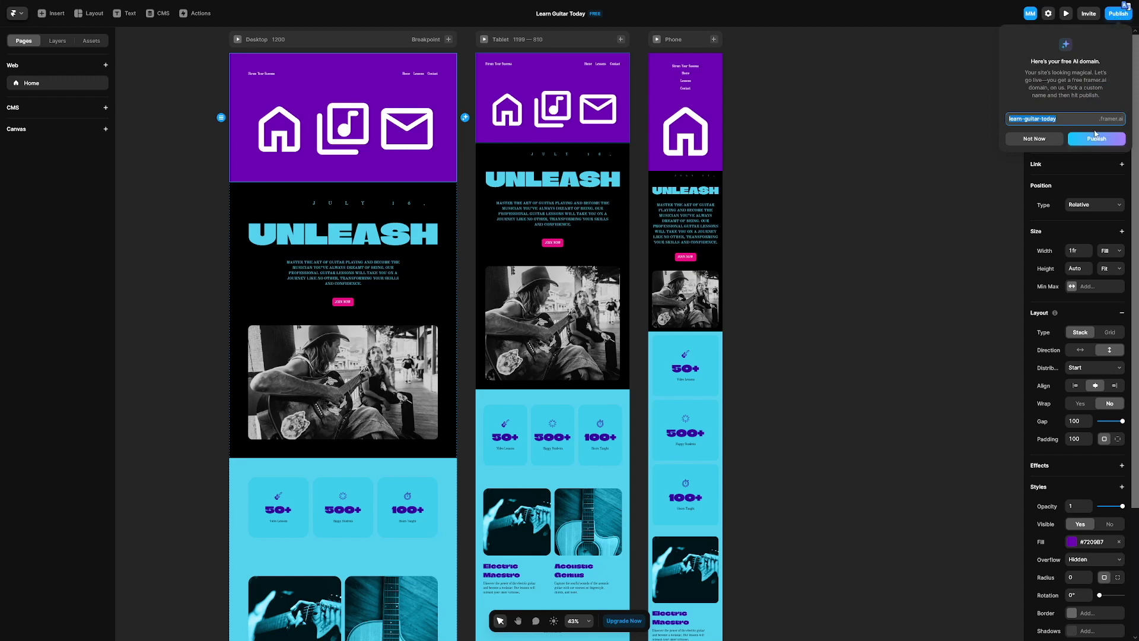
pyautogui.click(1098, 140)
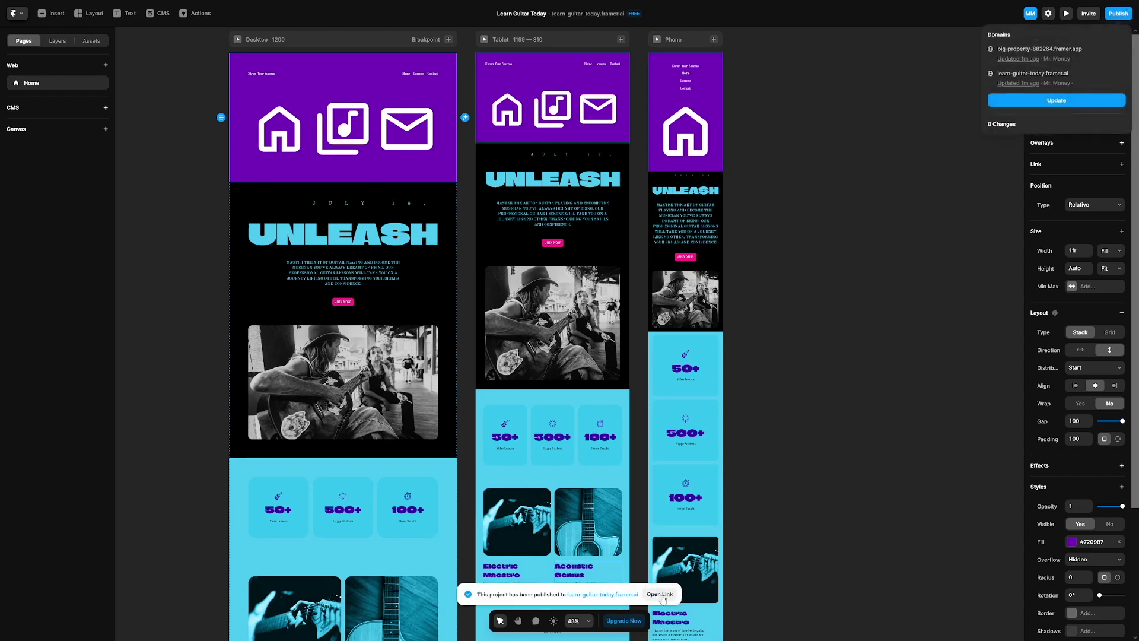
pyautogui.click(663, 594)
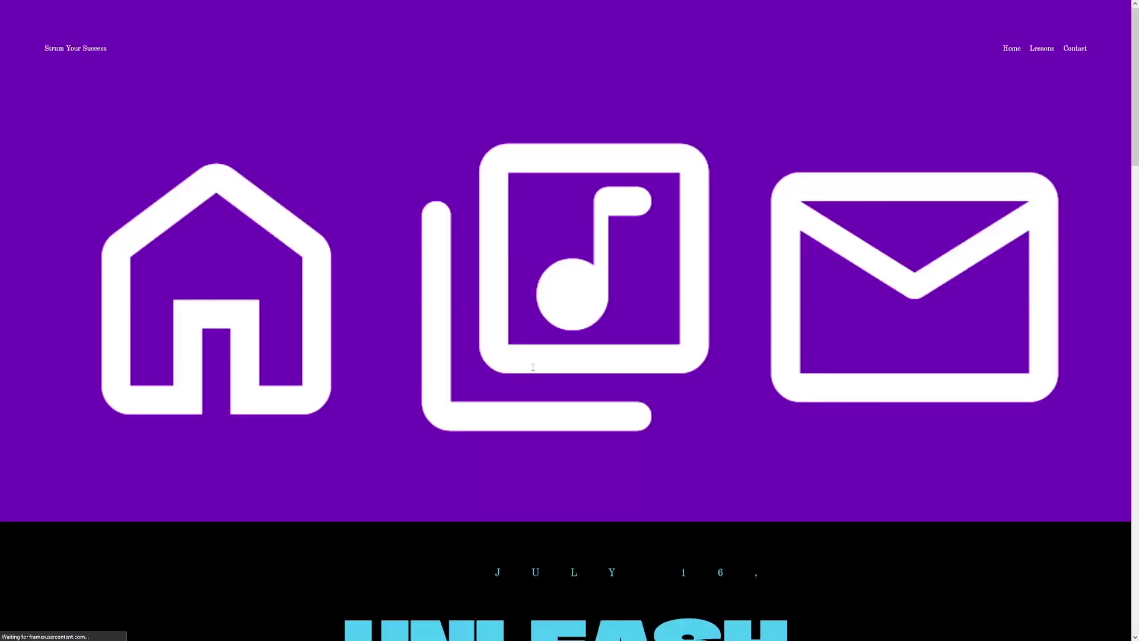
# Leave full-screen on the live site, dismiss the editor's domains popup, and return to the live page.
pyautogui.scroll(-7, 533, 367)
pyautogui.scroll(-2, 656, 314)
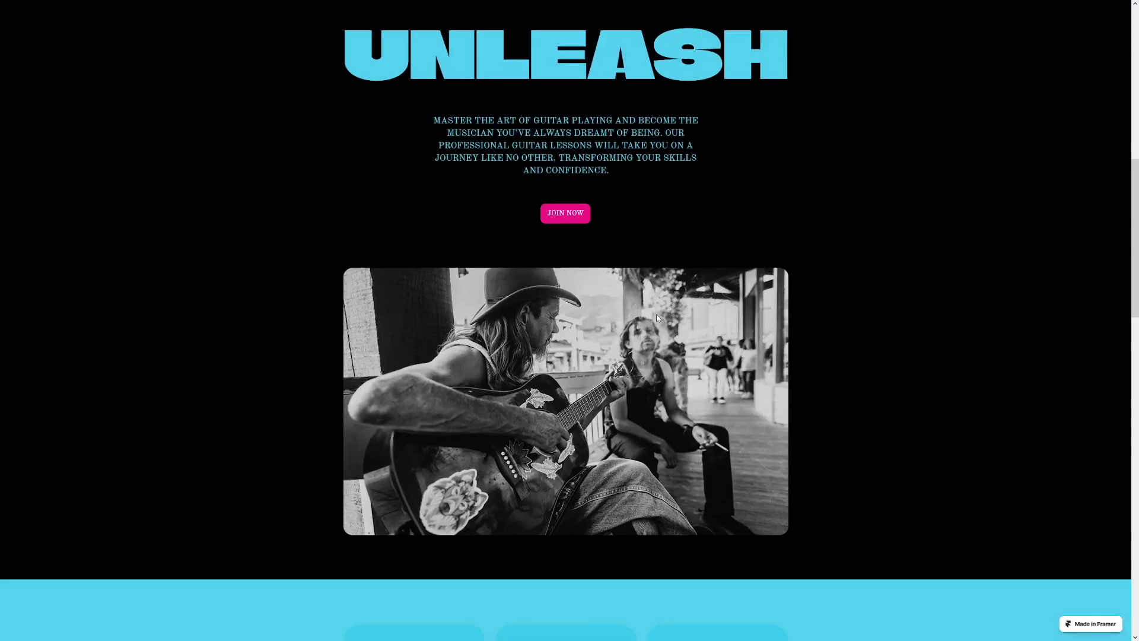
pyautogui.scroll(10, 656, 315)
pyautogui.press('F11')
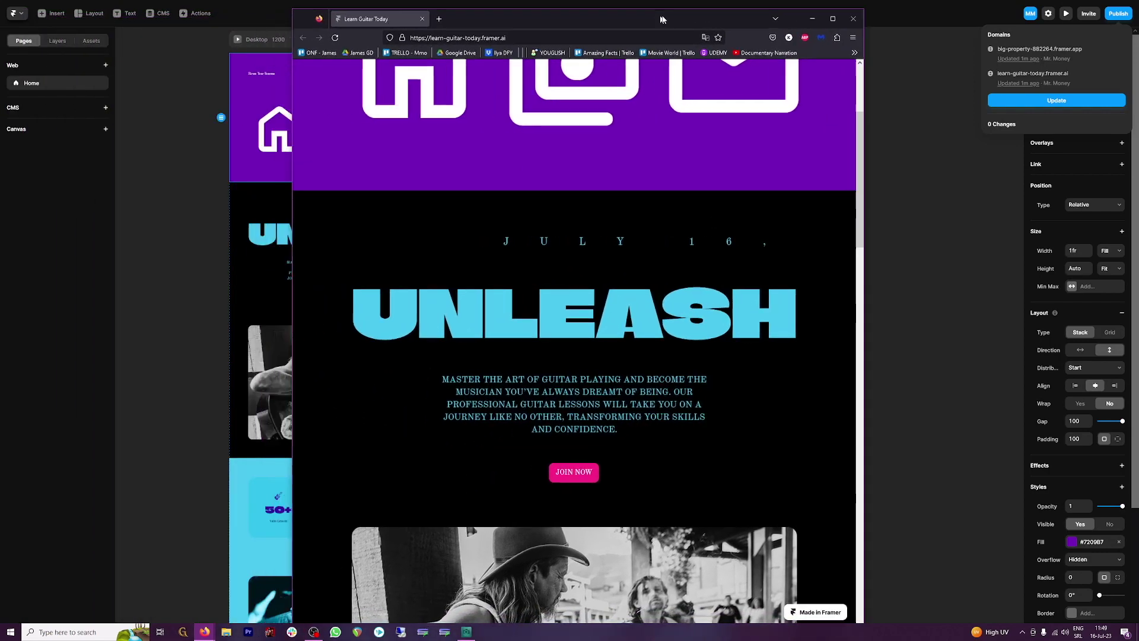
pyautogui.click(881, 271)
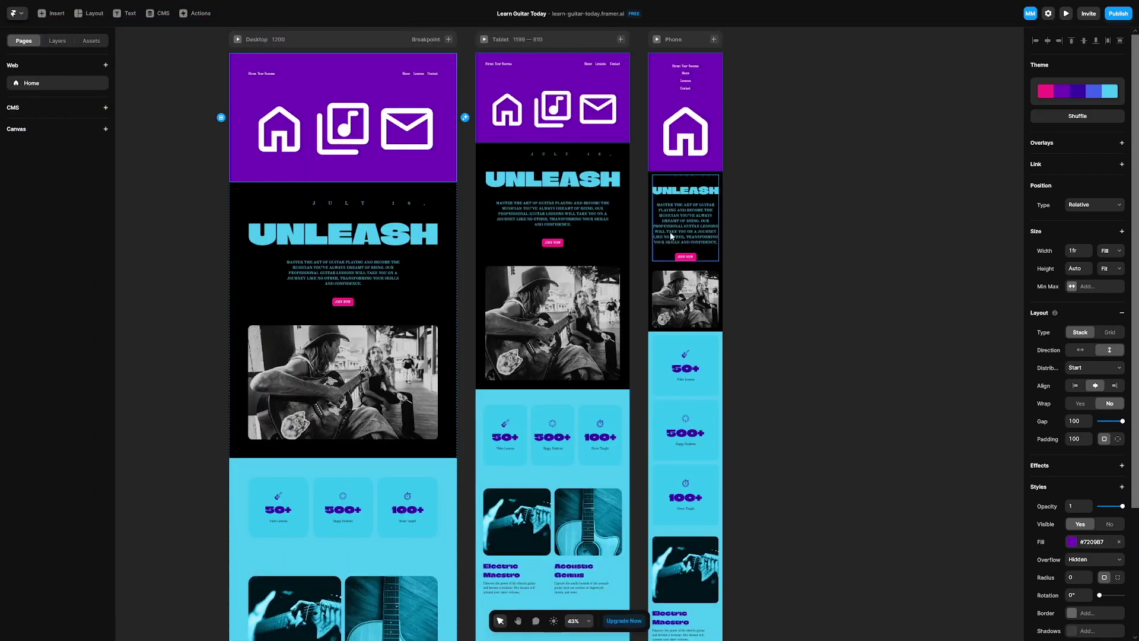
pyautogui.hotkey('alt', 'Tab')
# Narrow the Firefox window and scroll the mobile layout through instructors, FAQ and footer.
pyautogui.moveTo(879, 285); pyautogui.dragTo(494, 296)
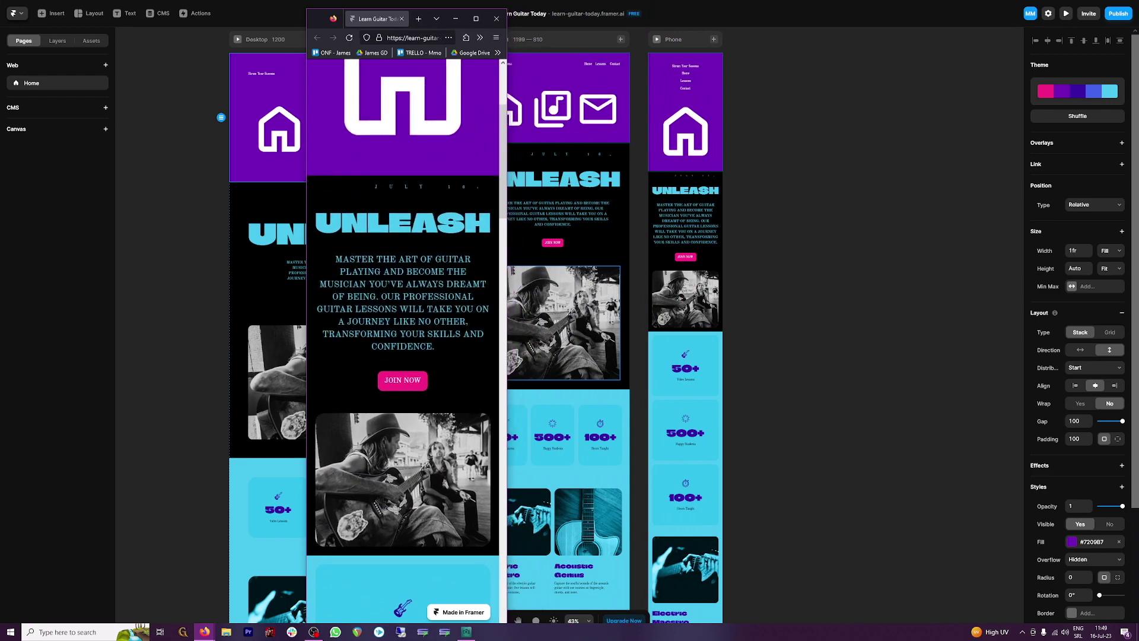
pyautogui.scroll(-15, 461, 293)
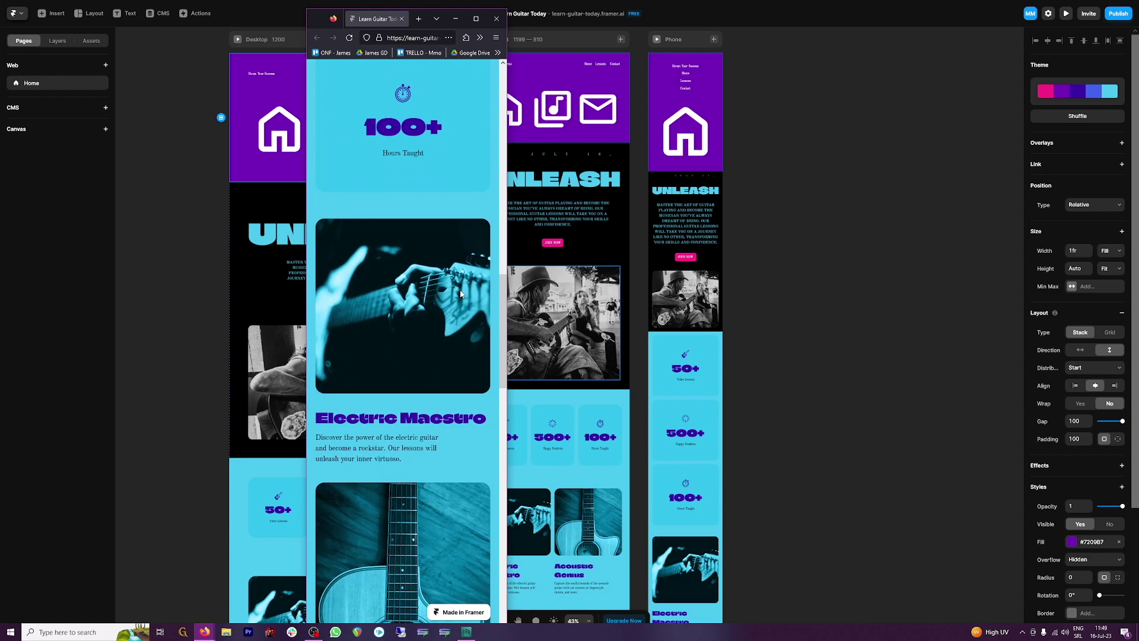
pyautogui.scroll(-15, 460, 293)
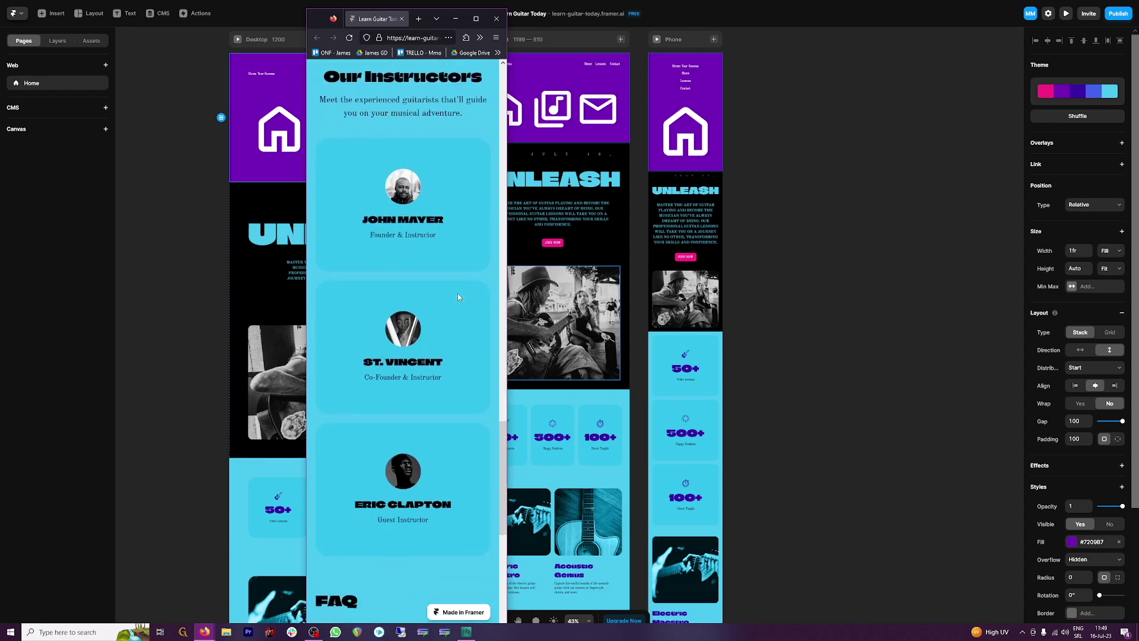
pyautogui.scroll(-7, 457, 296)
pyautogui.scroll(2, 458, 296)
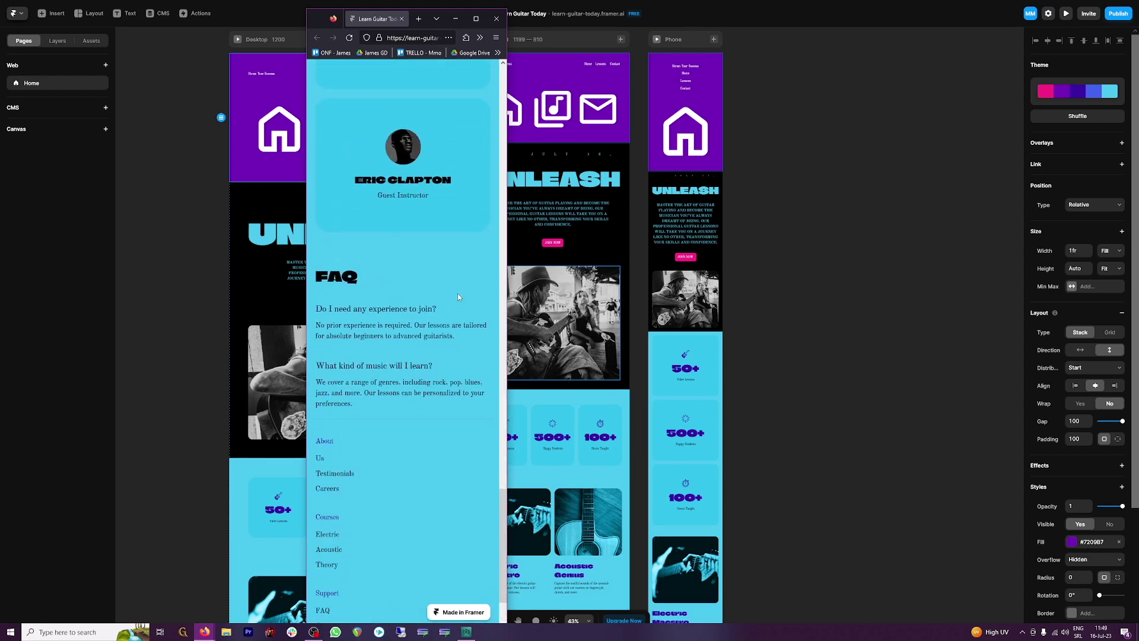
pyautogui.scroll(1, 457, 296)
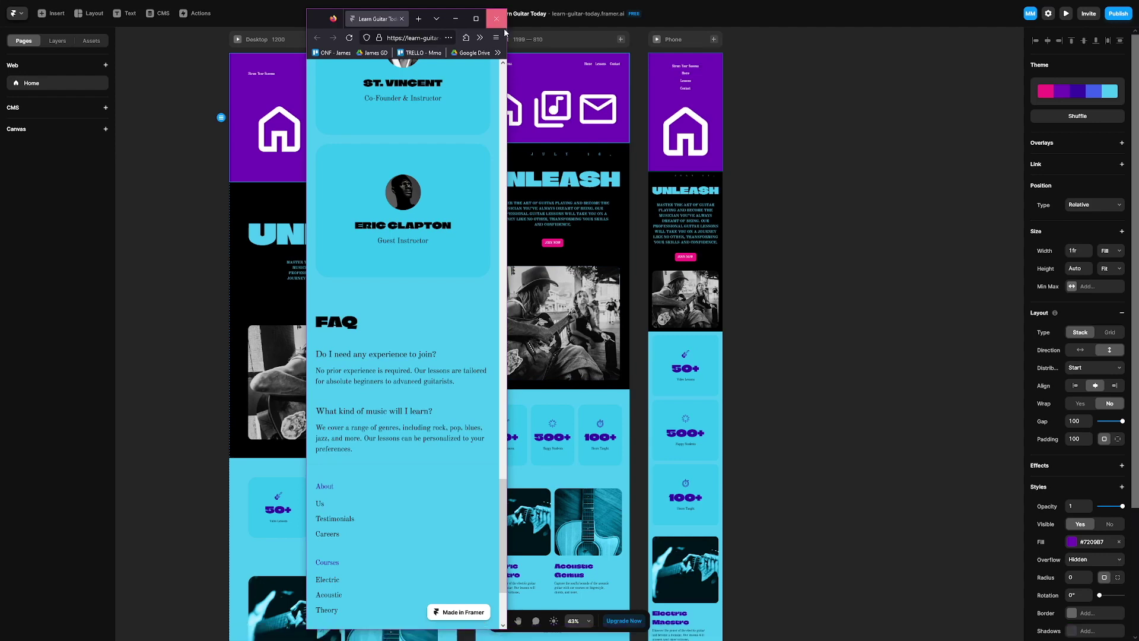
# Close the live preview and select the hero content stack in the Tablet and Desktop frames.
pyautogui.click(870, 289)
pyautogui.click(567, 235)
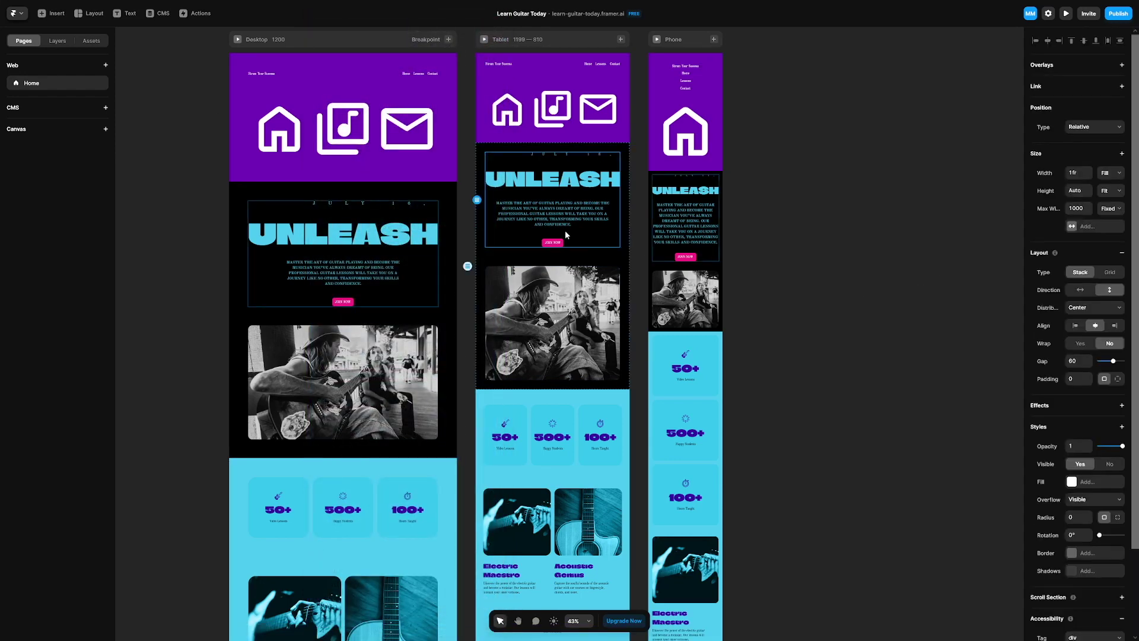
pyautogui.click(419, 254)
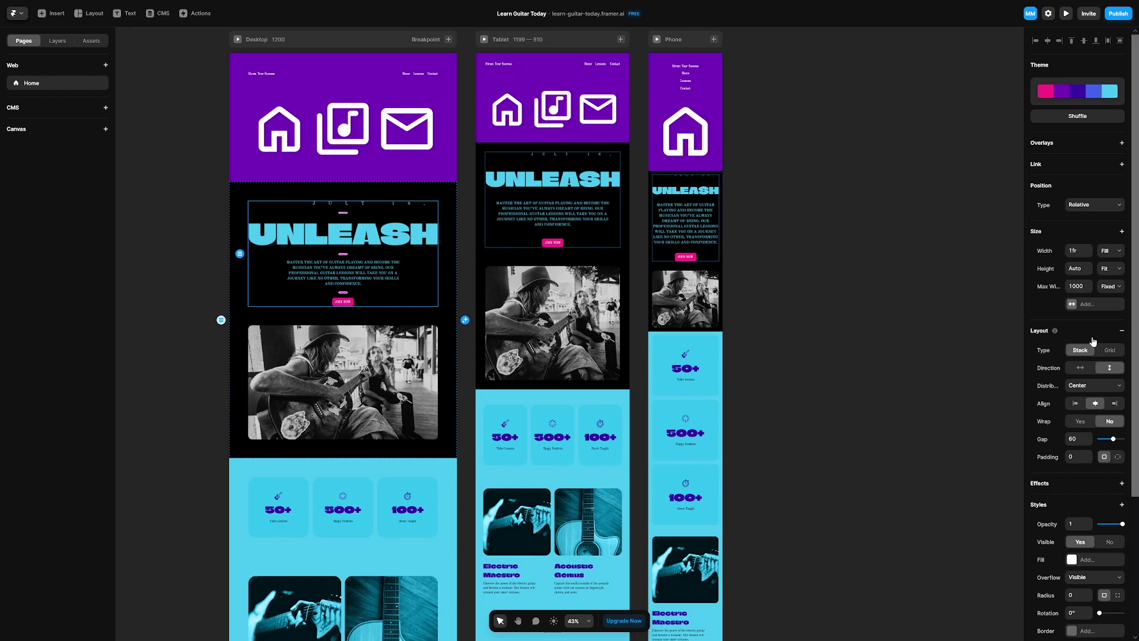
pyautogui.scroll(-3, 1097, 365)
pyautogui.scroll(-1, 1098, 364)
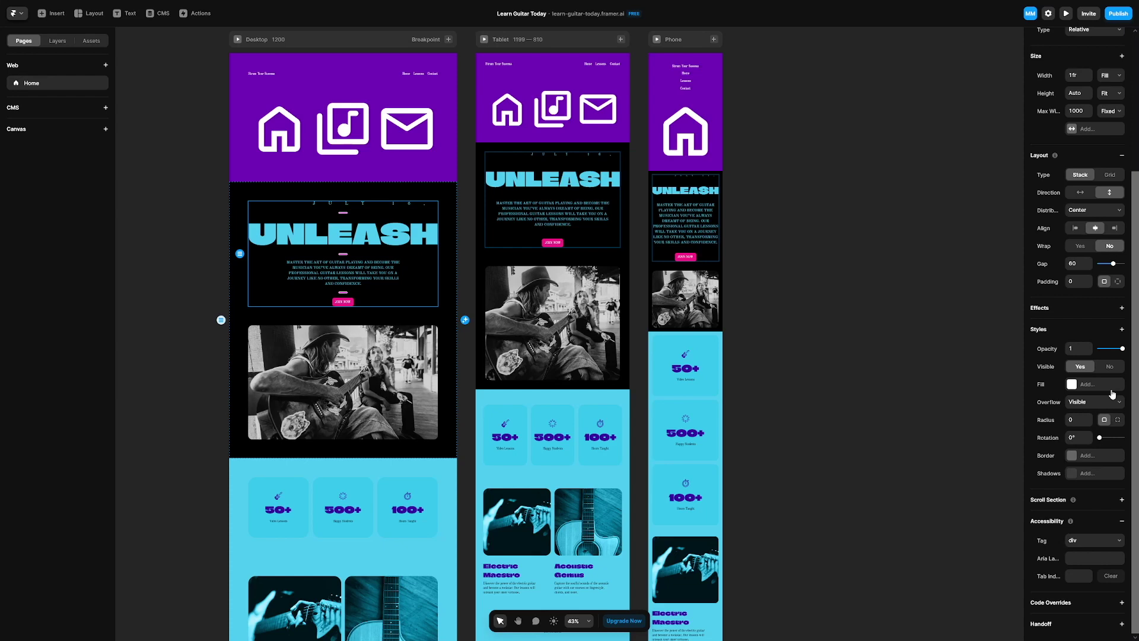
pyautogui.scroll(4, 1095, 390)
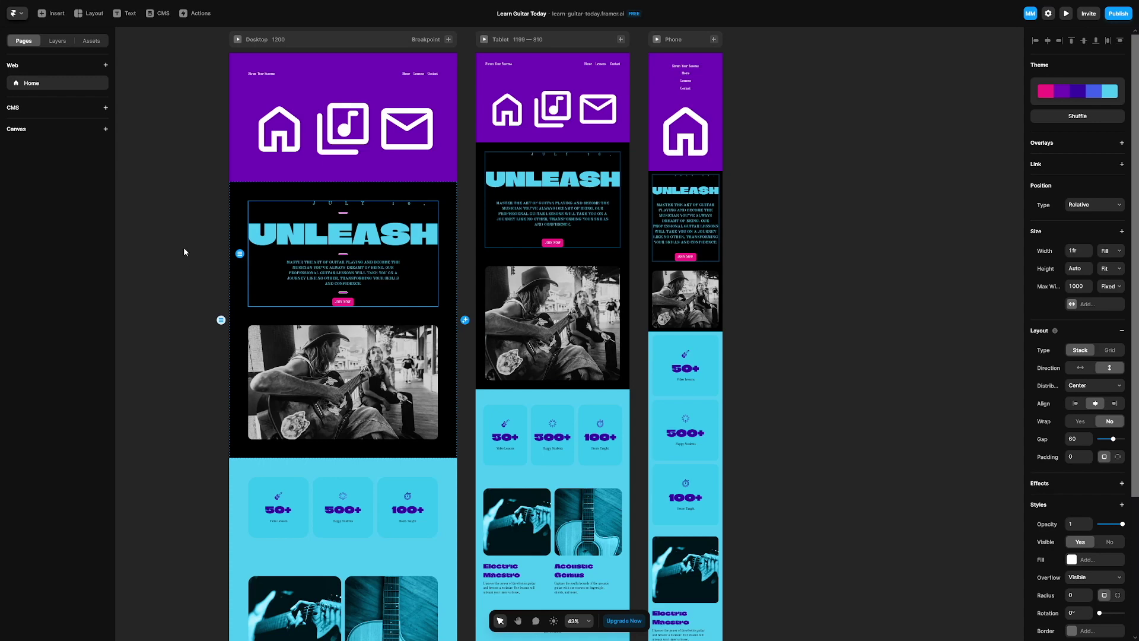
# Browse the Social and Media insert elements, then show the Interactive components like Search and Carousel.
pyautogui.click(51, 13)
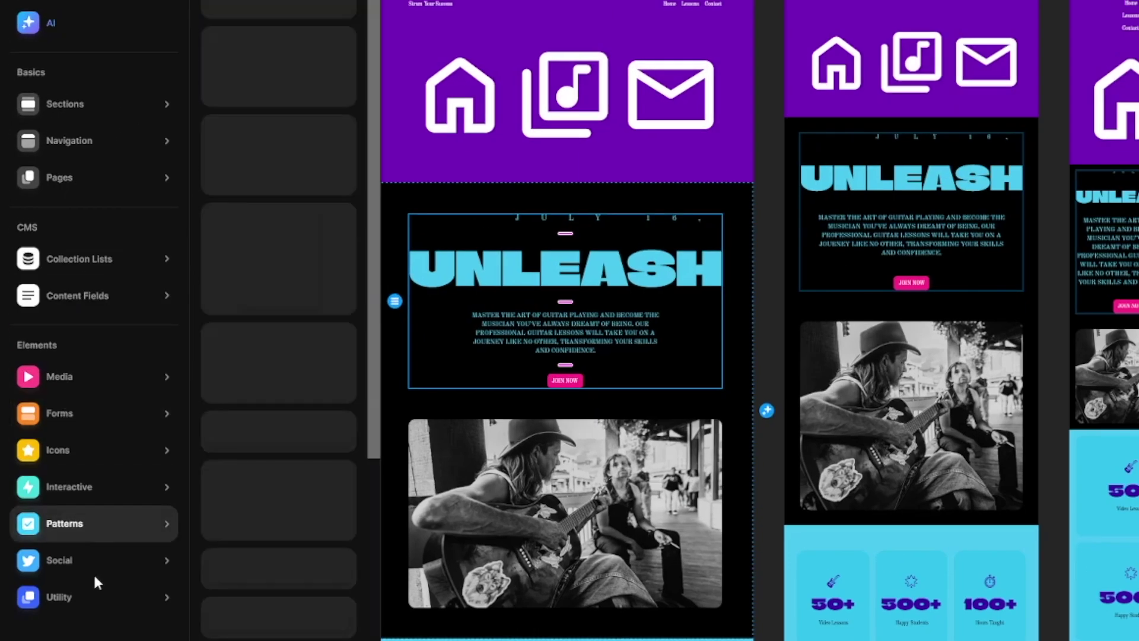
pyautogui.click(113, 560)
pyautogui.click(140, 378)
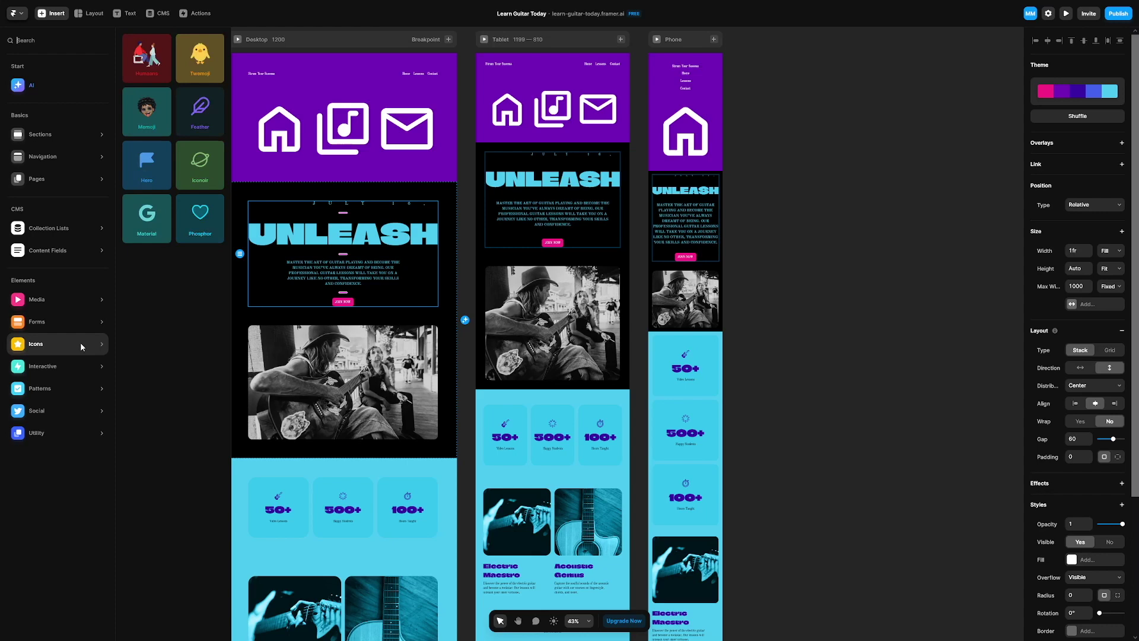
pyautogui.moveTo(80, 366)
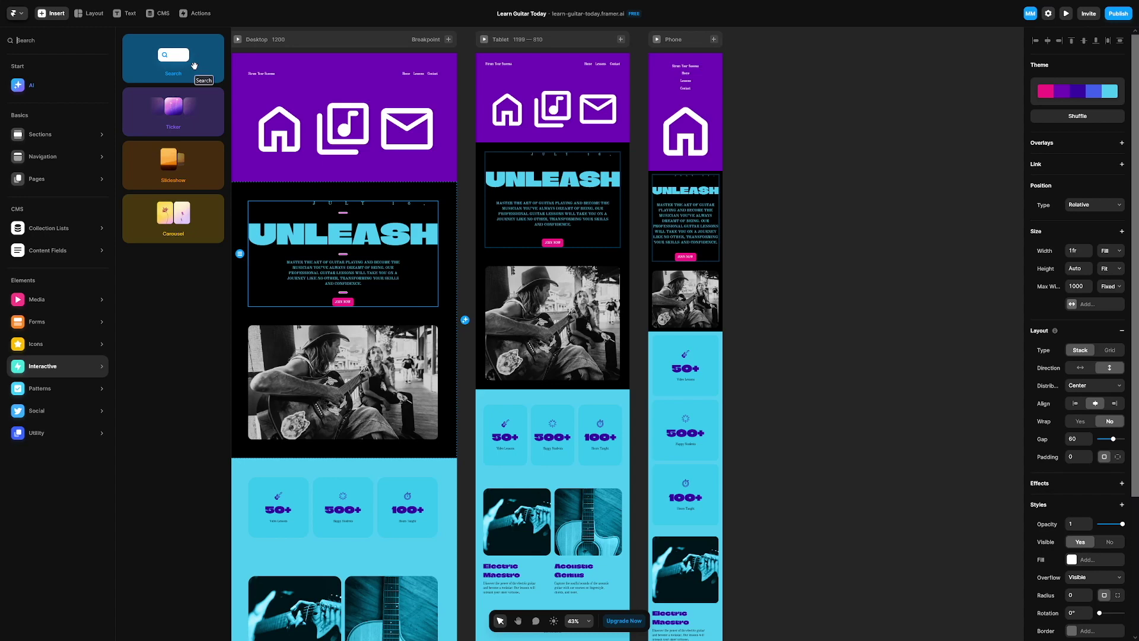
# Place a 40×40 Search component below the three icons in the Desktop purple header.
pyautogui.moveTo(194, 66); pyautogui.dragTo(353, 172)
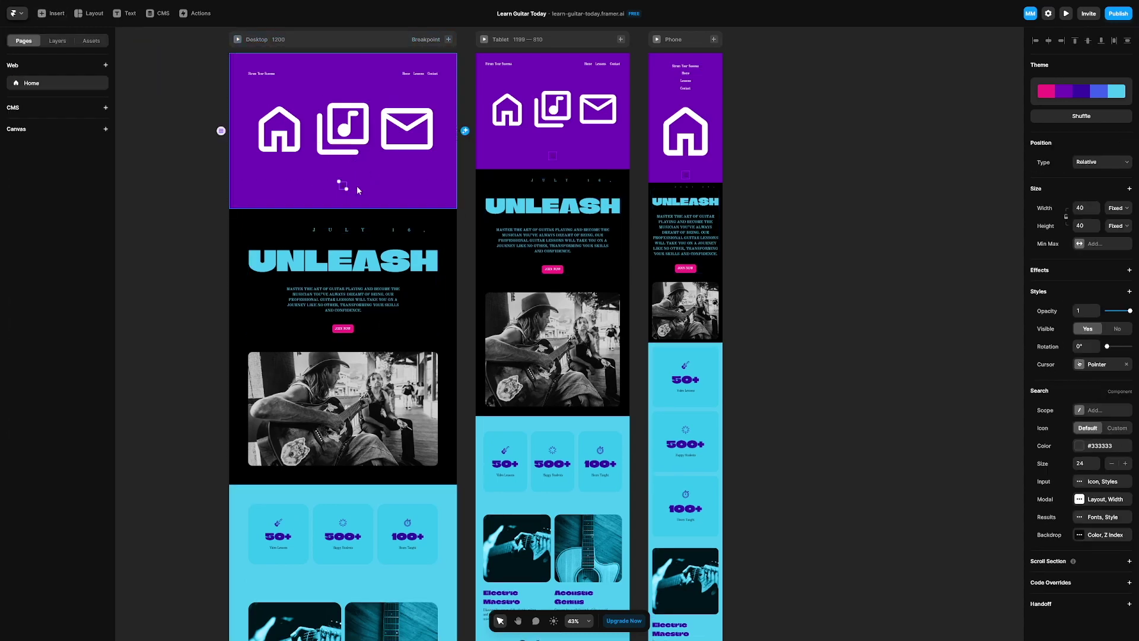
pyautogui.scroll(3, 350, 225)
pyautogui.scroll(-1, 340, 250)
pyautogui.scroll(5, 356, 261)
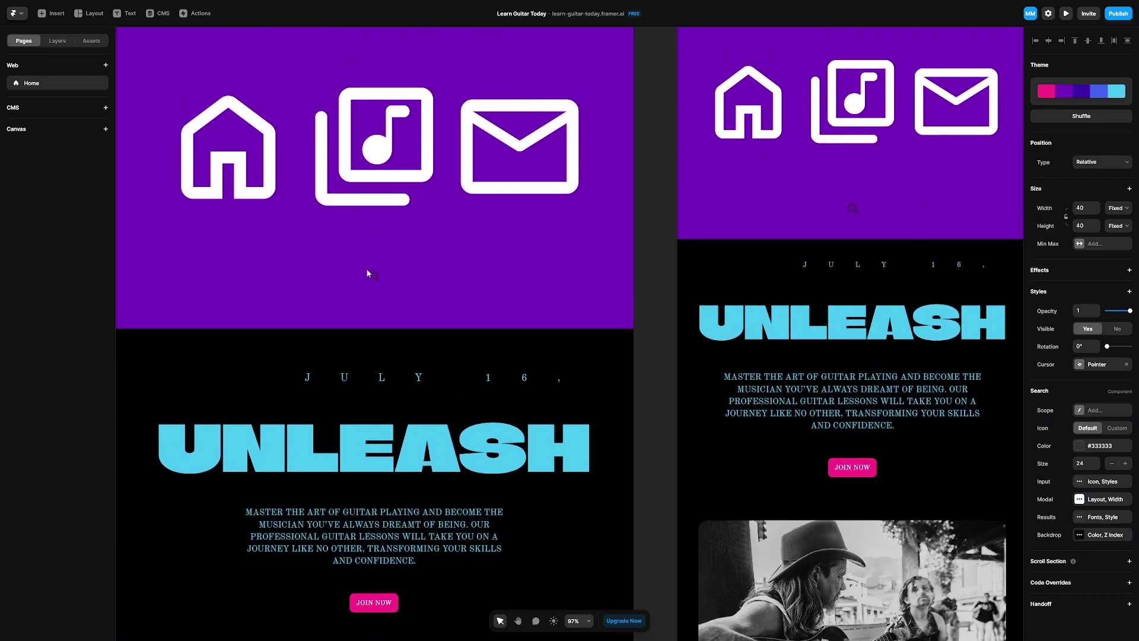
pyautogui.scroll(-1, 443, 313)
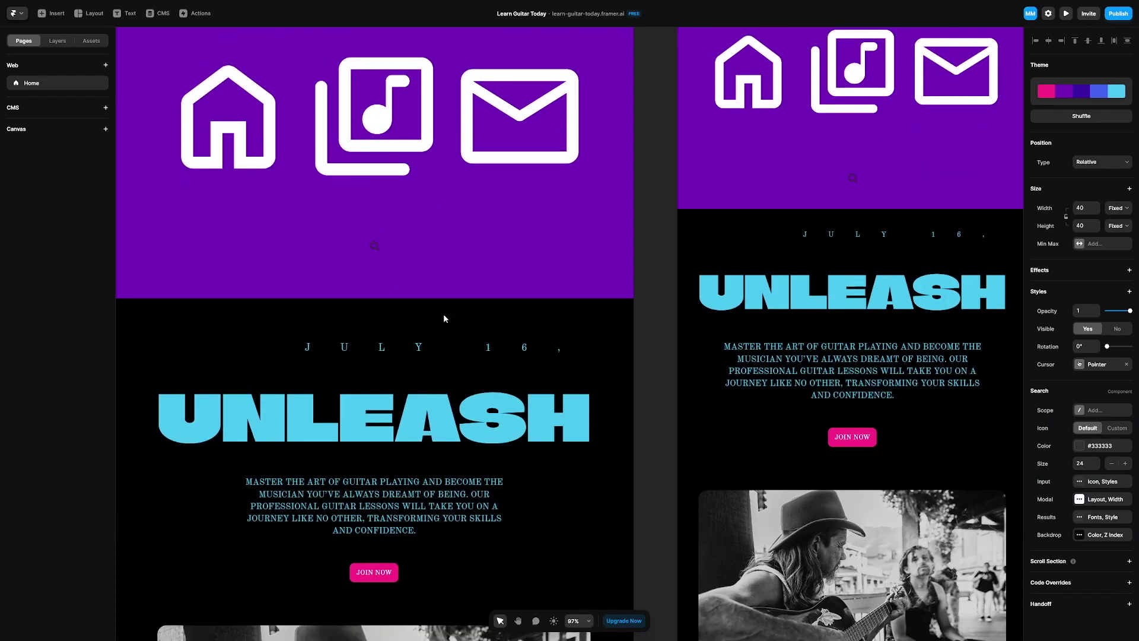
pyautogui.scroll(3, 445, 312)
pyautogui.scroll(-5, 469, 311)
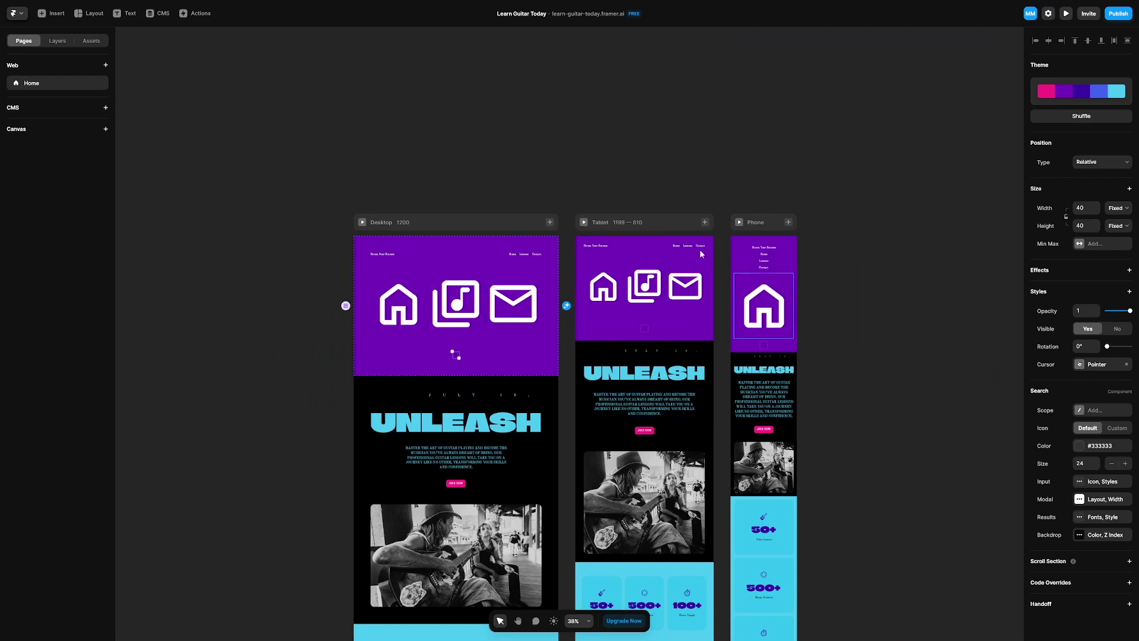
# Check the layout and empty CMS views, then open the command menu with Create With AI.
pyautogui.click(93, 16)
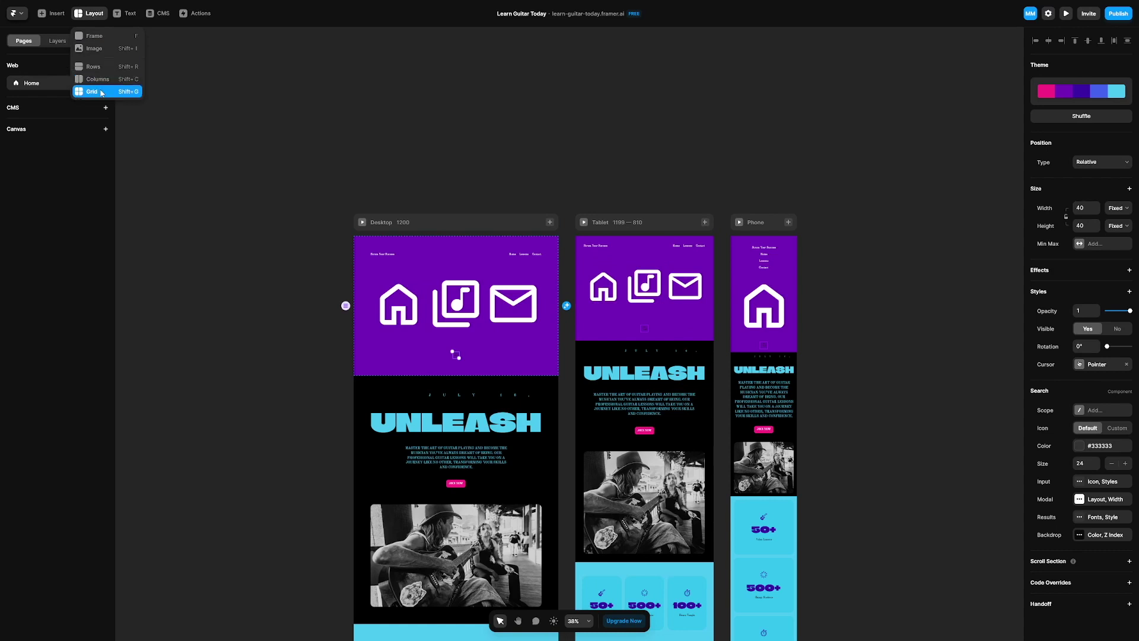
pyautogui.click(168, 15)
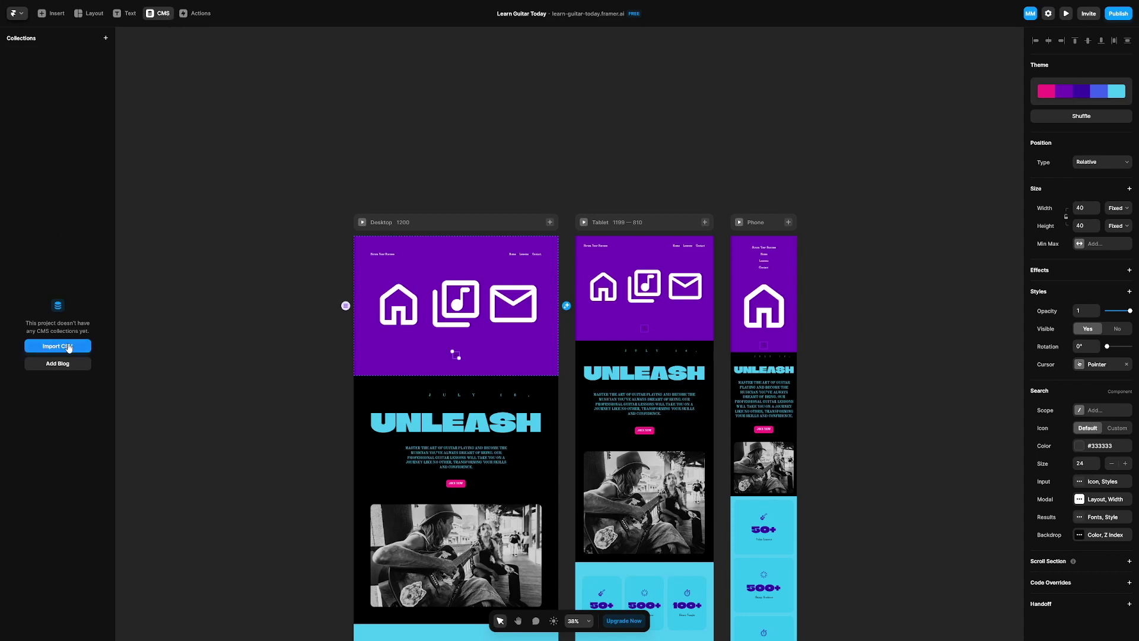
pyautogui.click(196, 14)
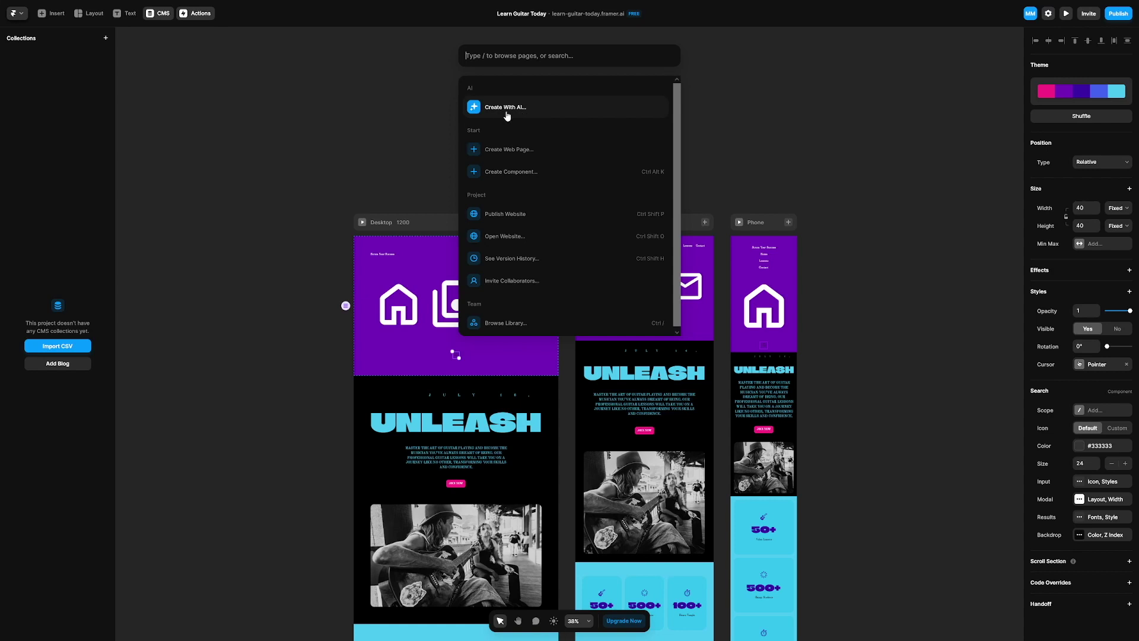
# Start Create With AI, then close its prompt without generating anything.
pyautogui.click(508, 114)
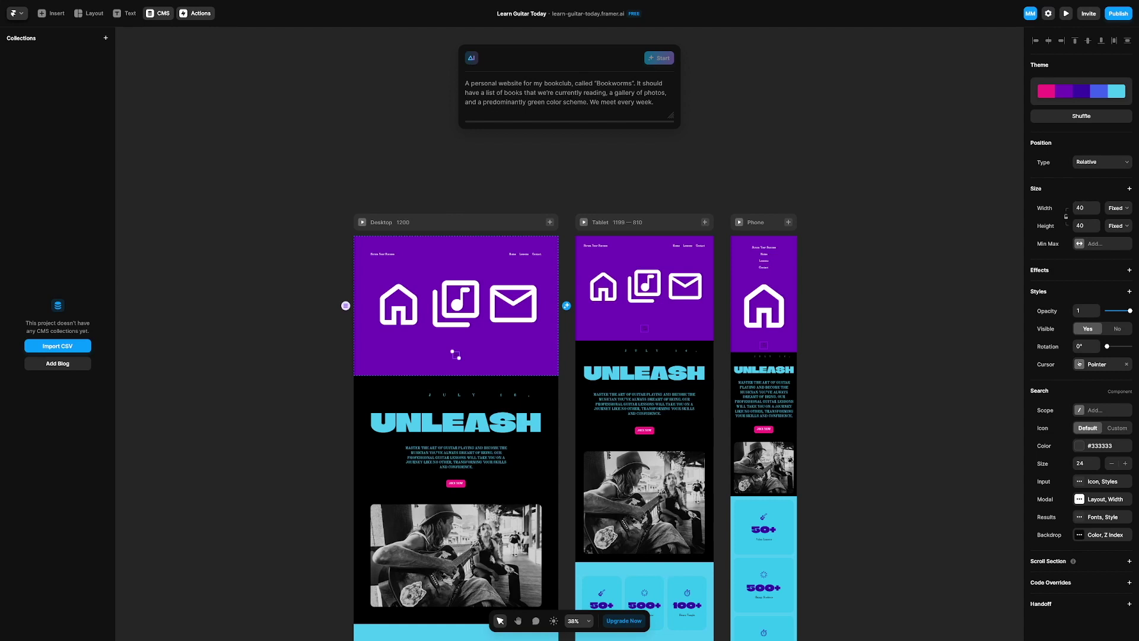
pyautogui.click(473, 150)
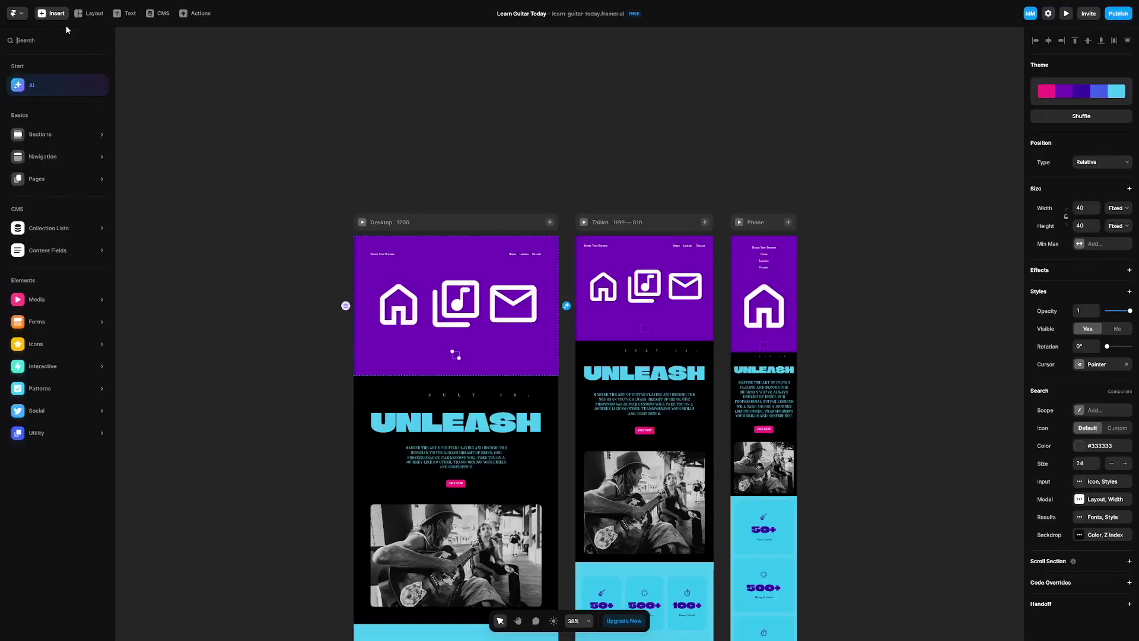
# Browse the Sections, Navigation and Pages categories down to the 404 page template.
pyautogui.moveTo(65, 142)
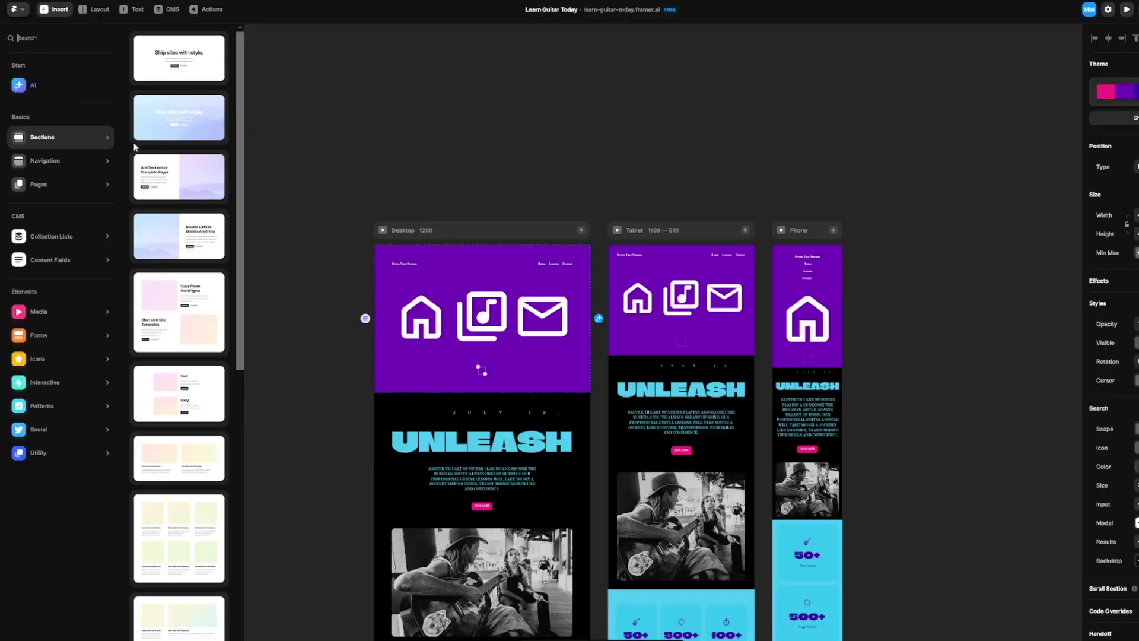
pyautogui.scroll(-5, 390, 534)
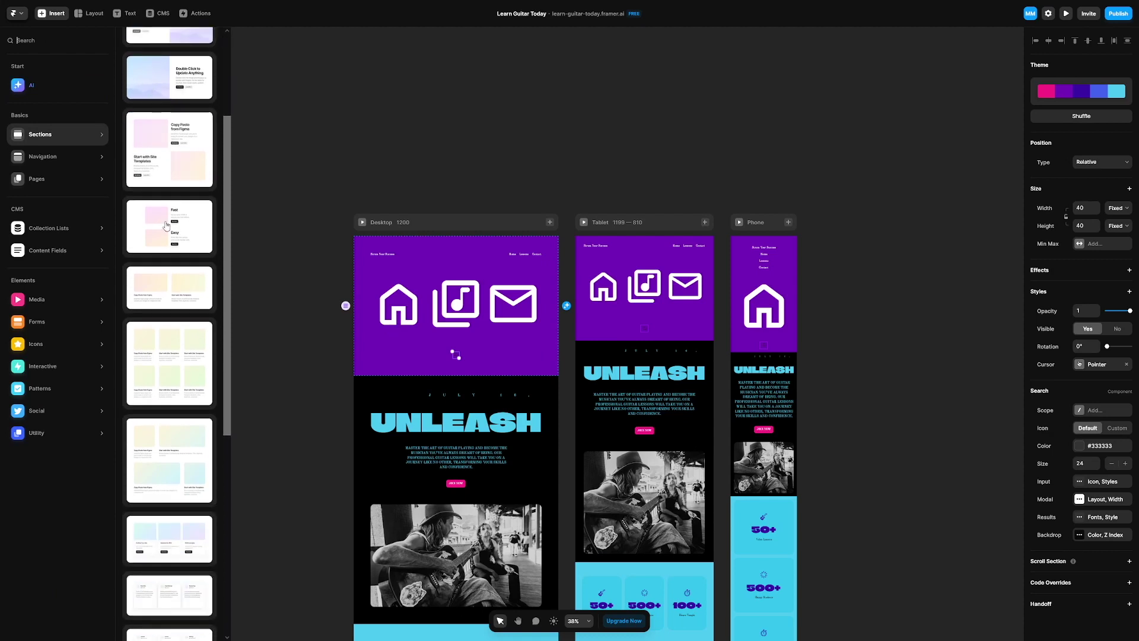
pyautogui.scroll(-10, 184, 379)
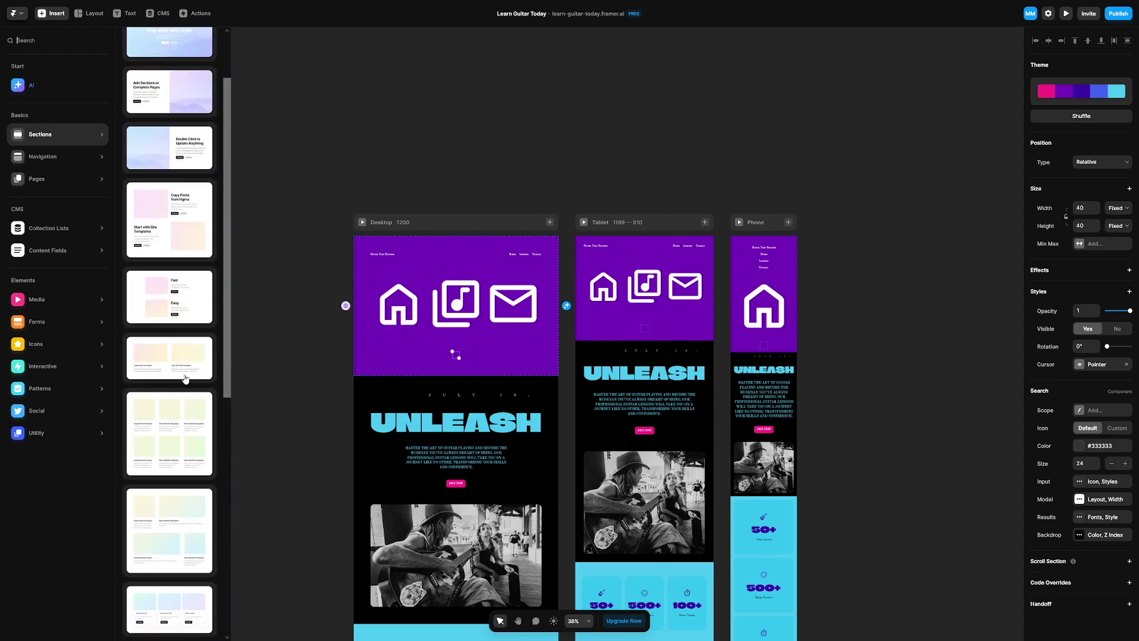
pyautogui.moveTo(83, 161)
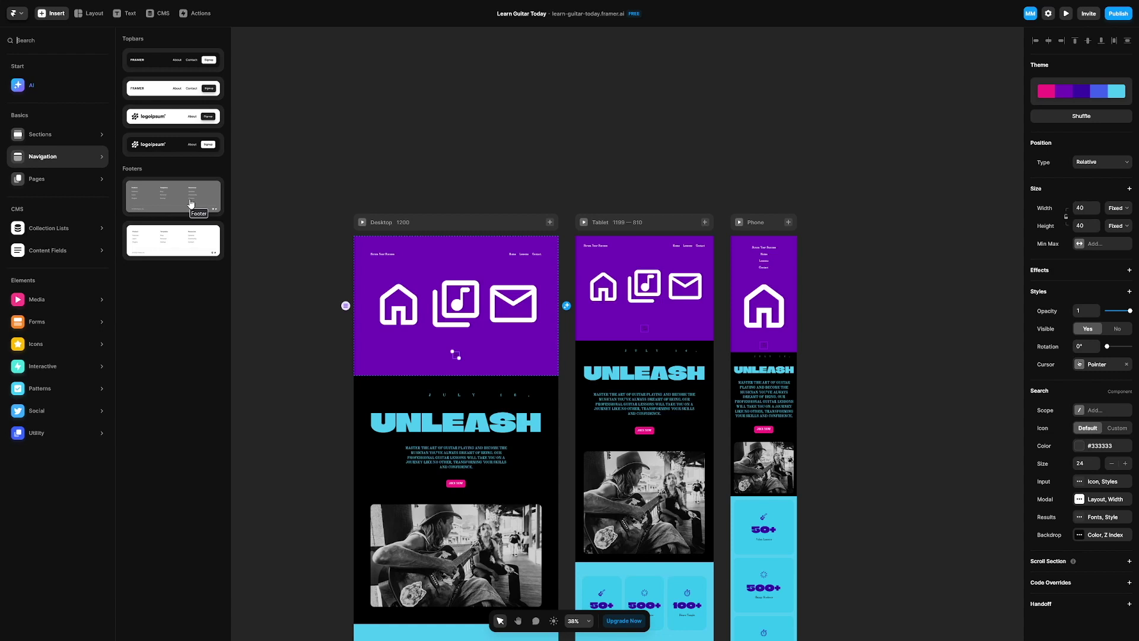
pyautogui.moveTo(84, 186)
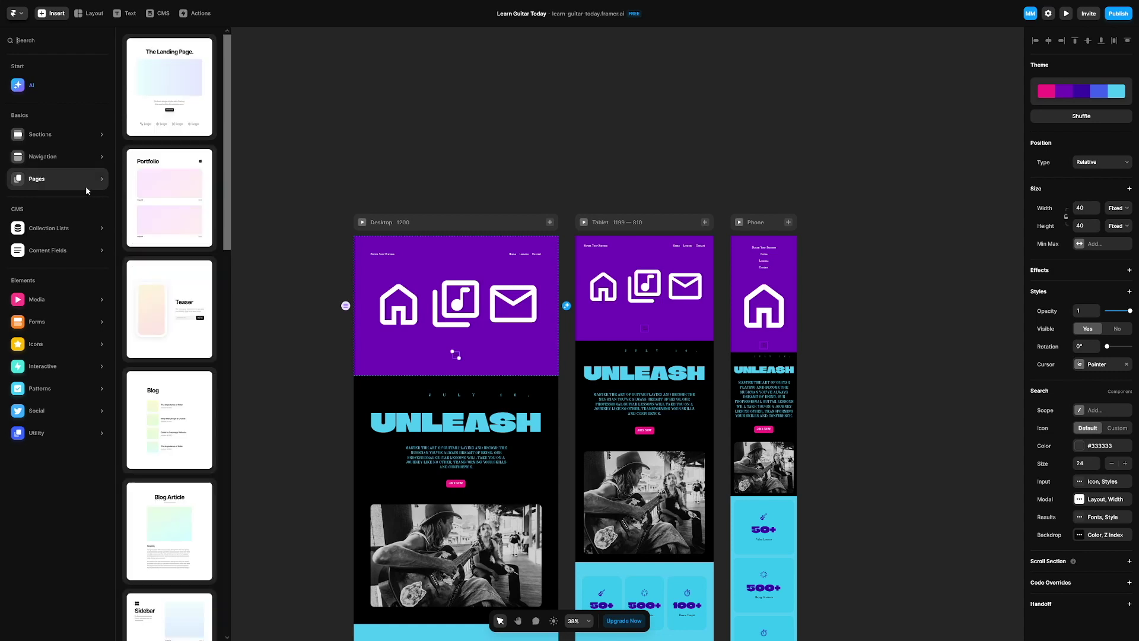
pyautogui.moveTo(145, 230)
pyautogui.scroll(-15, 145, 230)
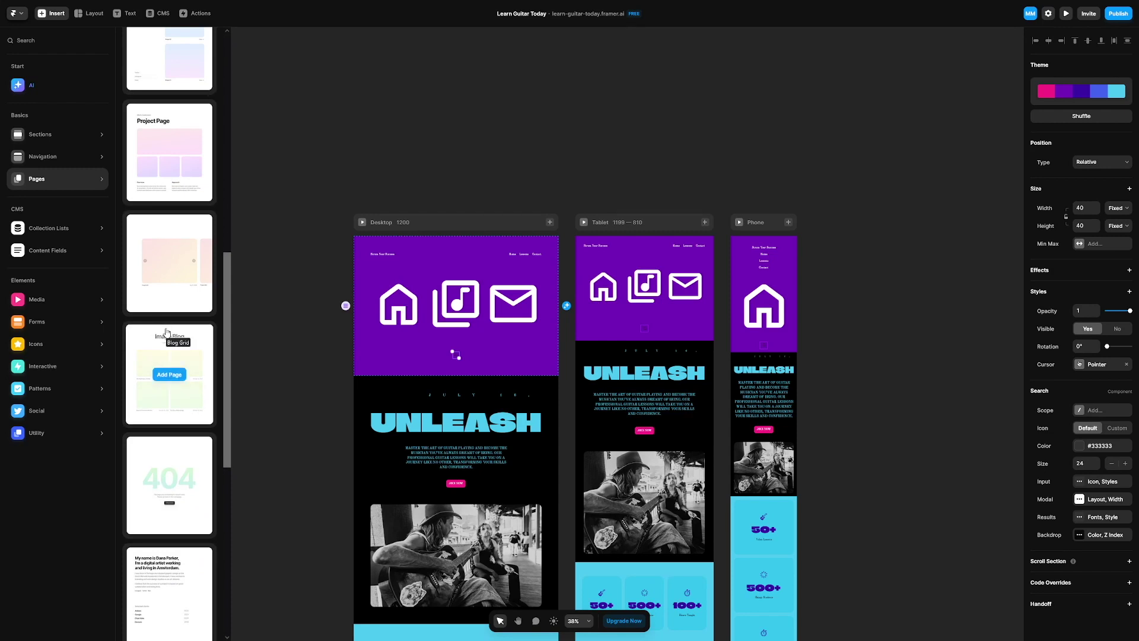
pyautogui.scroll(-5, 167, 332)
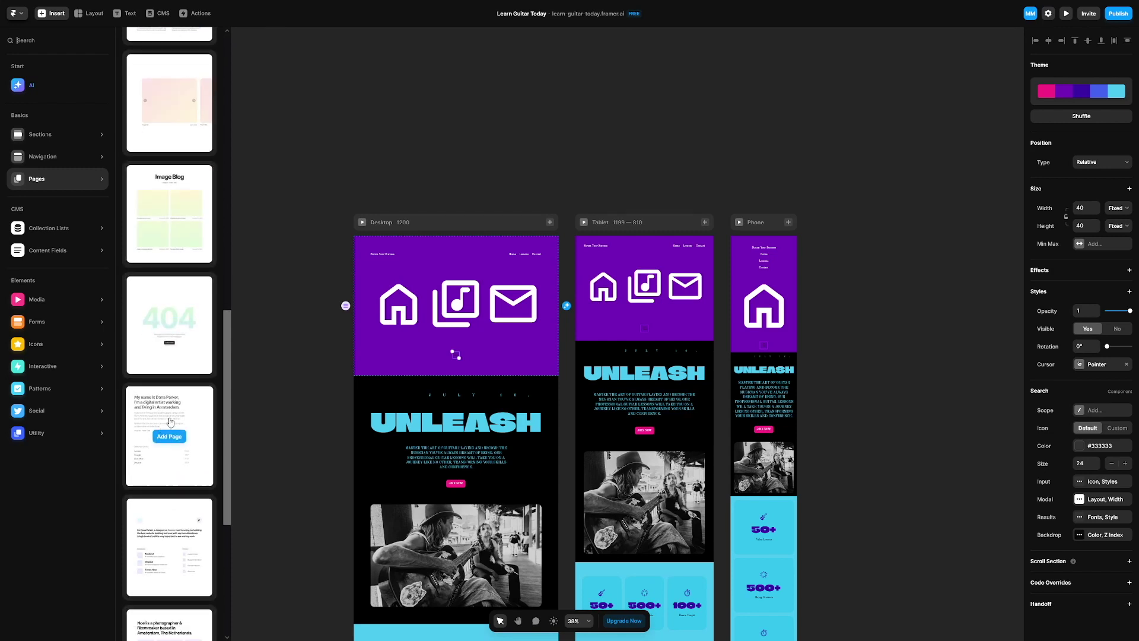
# Add the 404 page template, then scroll framer.com and go to its Site Pricing page.
pyautogui.click(192, 352)
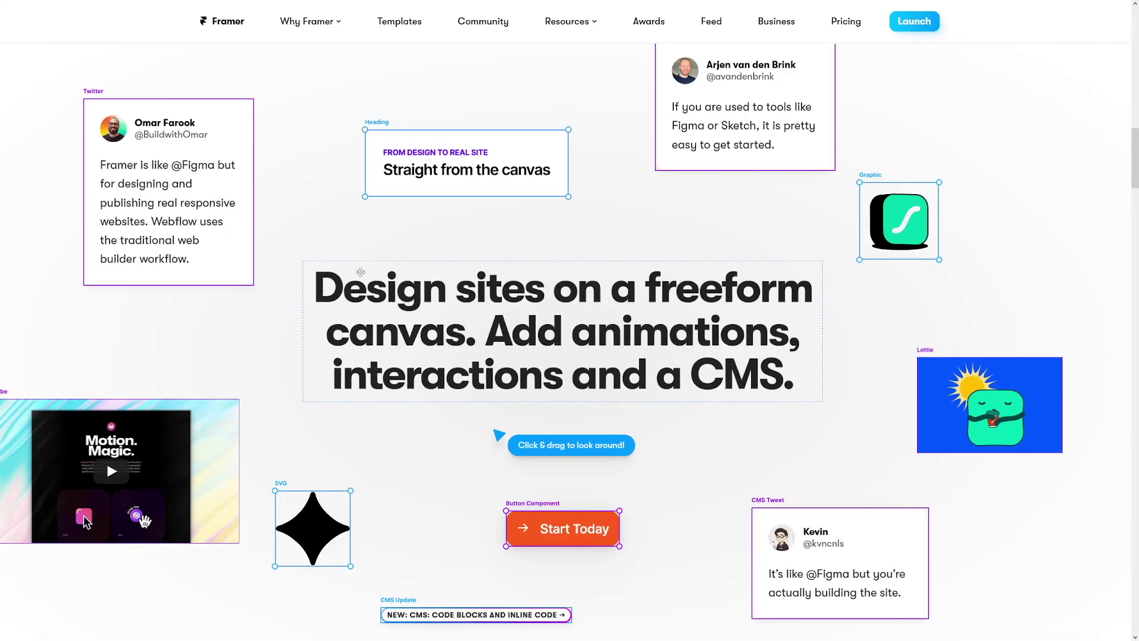
pyautogui.scroll(-10, 678, 314)
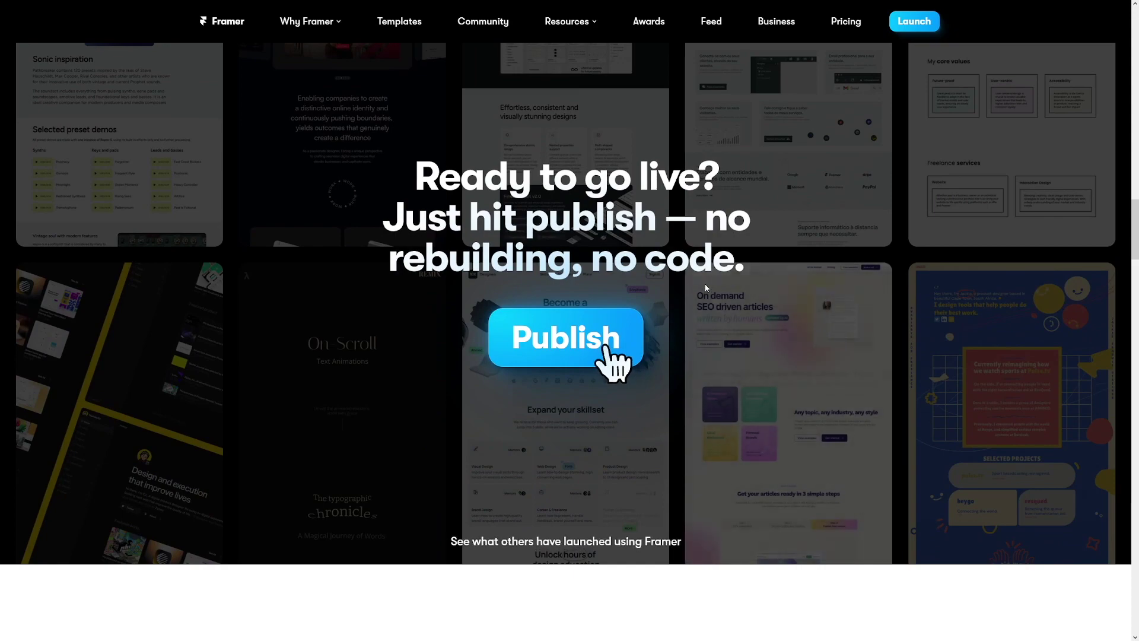
pyautogui.scroll(-5, 678, 311)
pyautogui.scroll(-10, 726, 328)
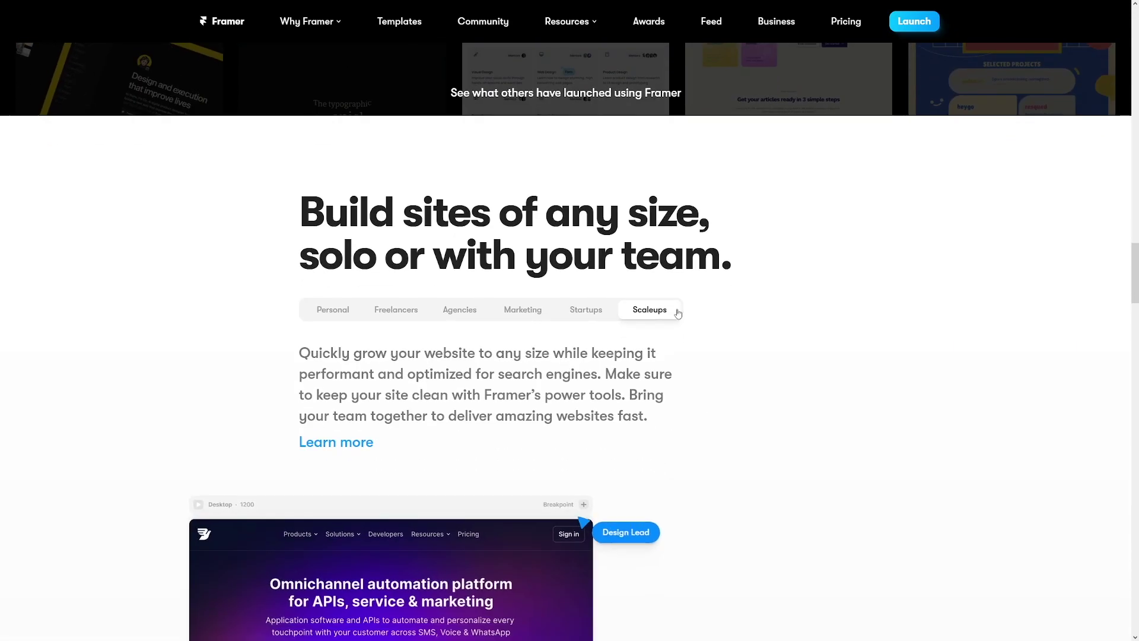
pyautogui.scroll(-15, 726, 328)
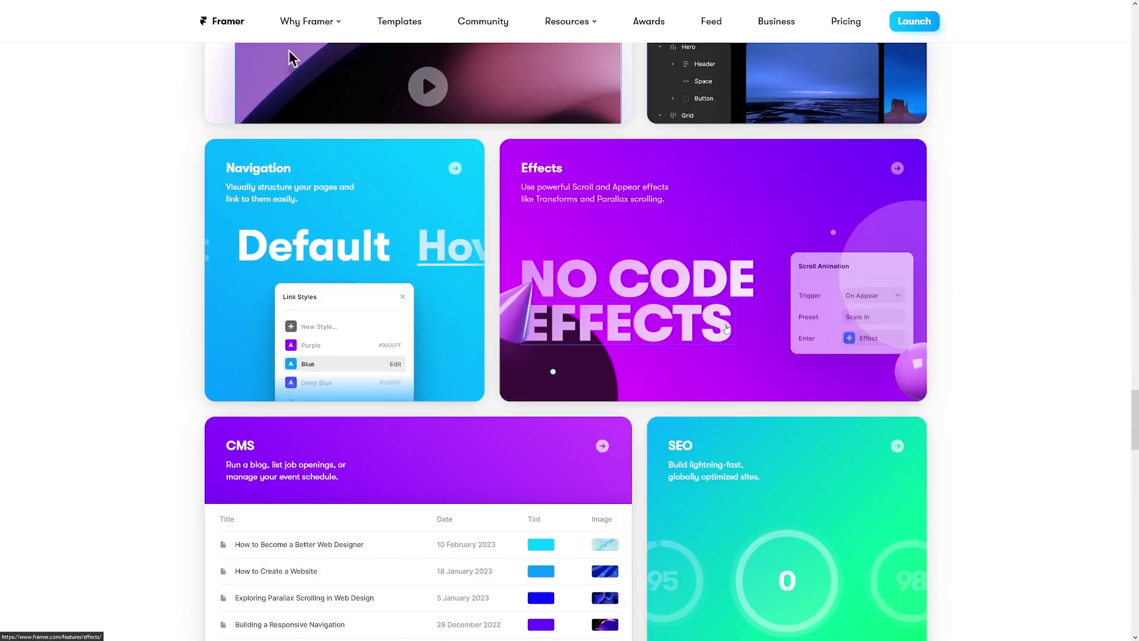
pyautogui.scroll(-1, 726, 328)
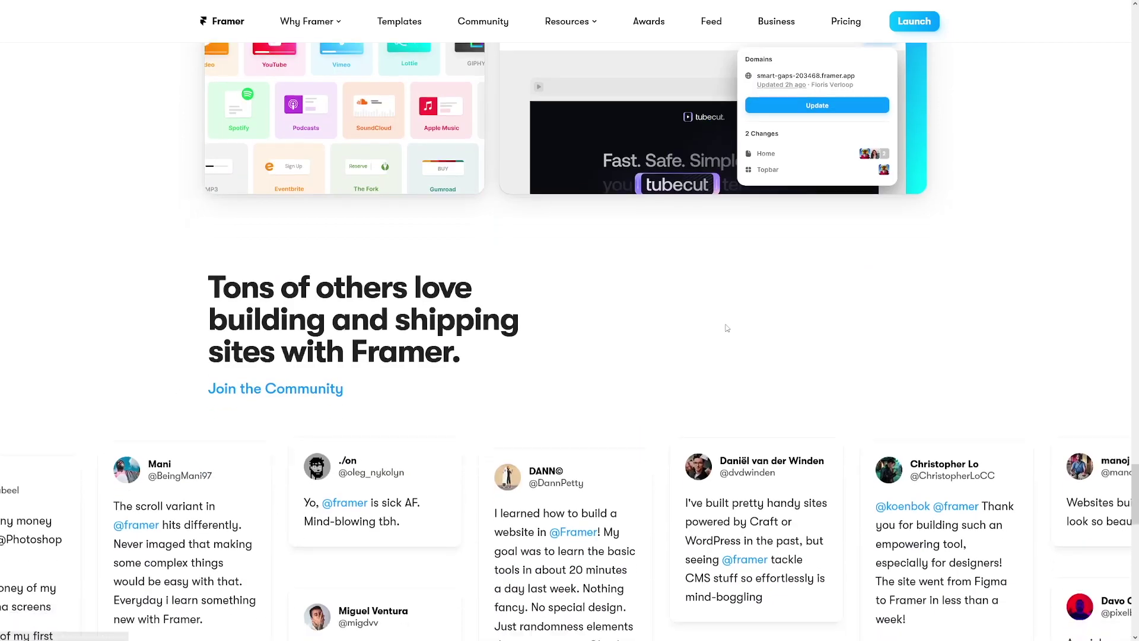
pyautogui.click(857, 32)
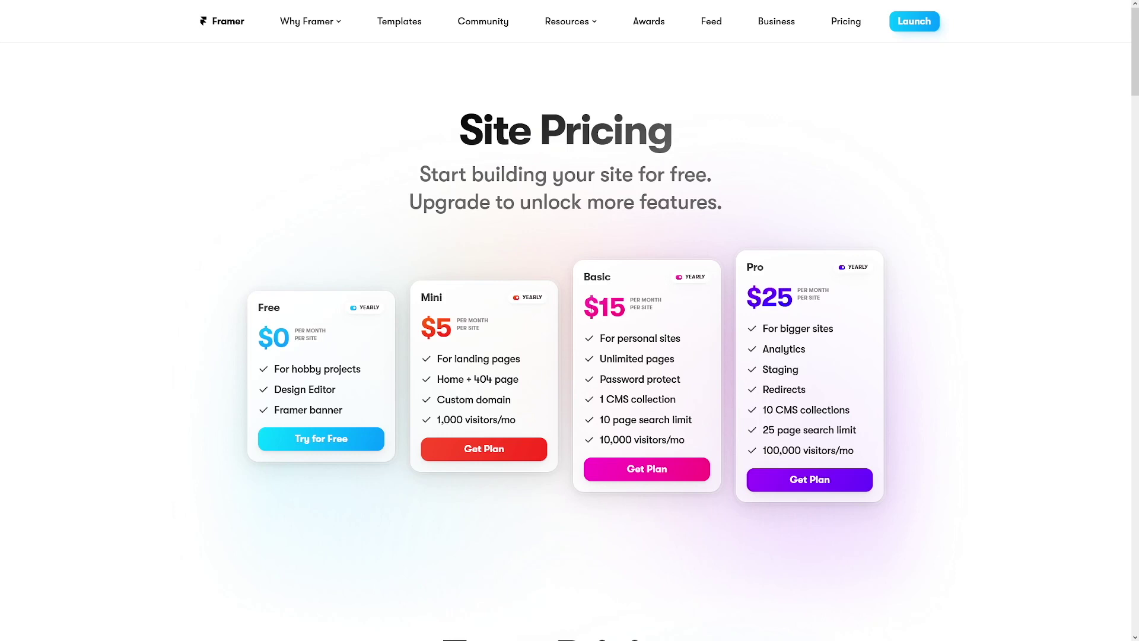
pyautogui.moveTo(583, 306); pyautogui.dragTo(626, 306)
pyautogui.click(724, 317)
pyautogui.moveTo(746, 297); pyautogui.dragTo(788, 300)
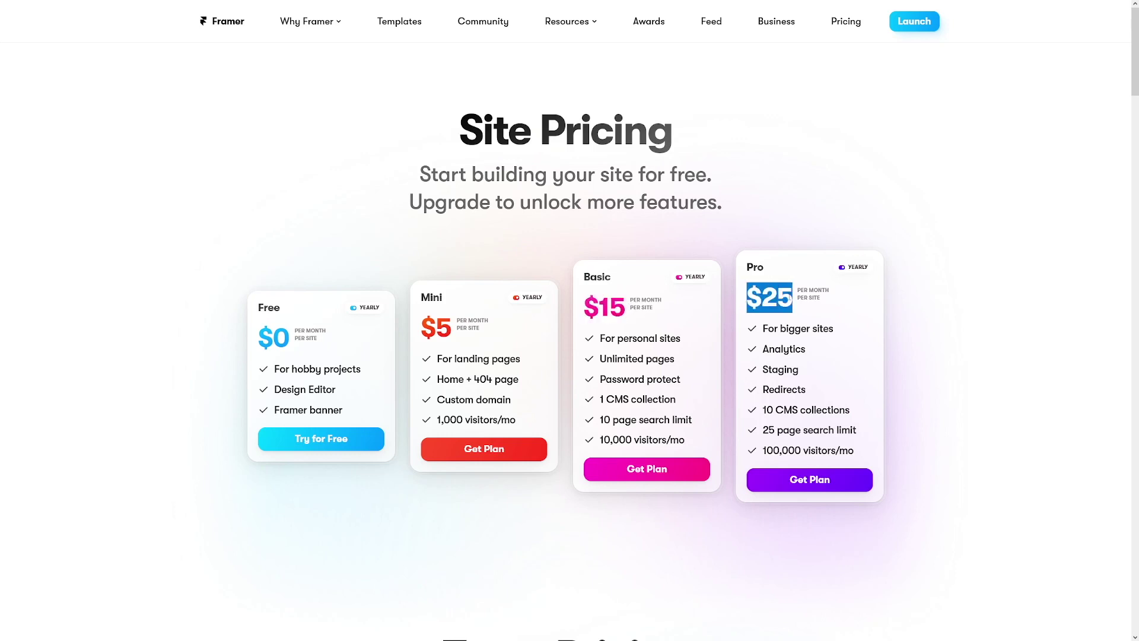
pyautogui.click(800, 383)
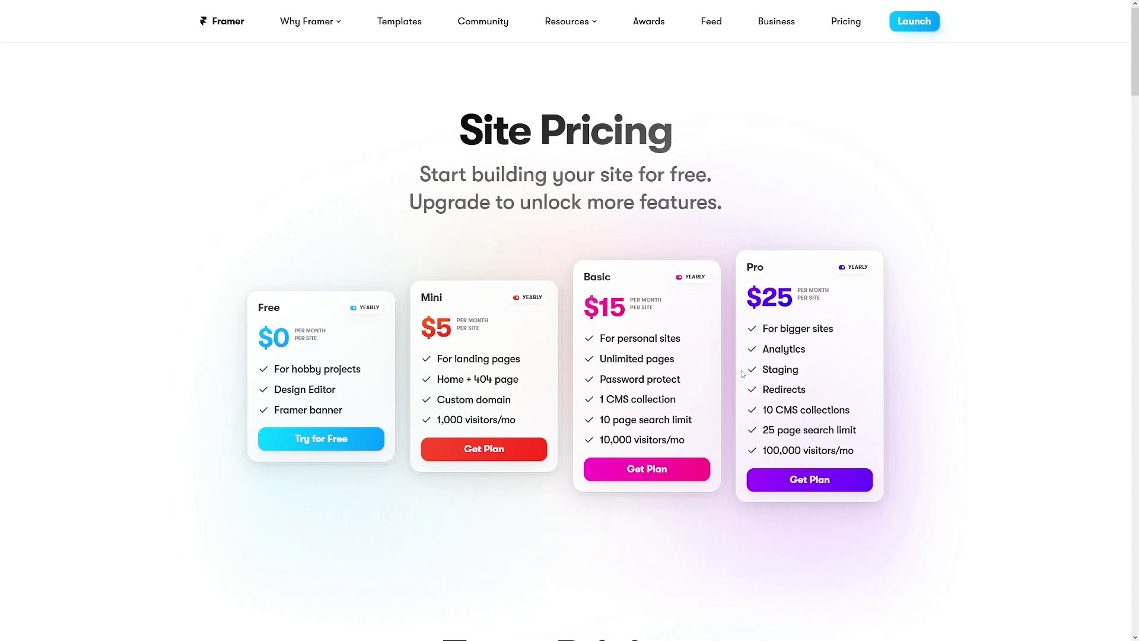
# Highlight the Team Pricing heading, then scroll past Business, the comparison table and billing FAQs.
pyautogui.scroll(-8, 758, 350)
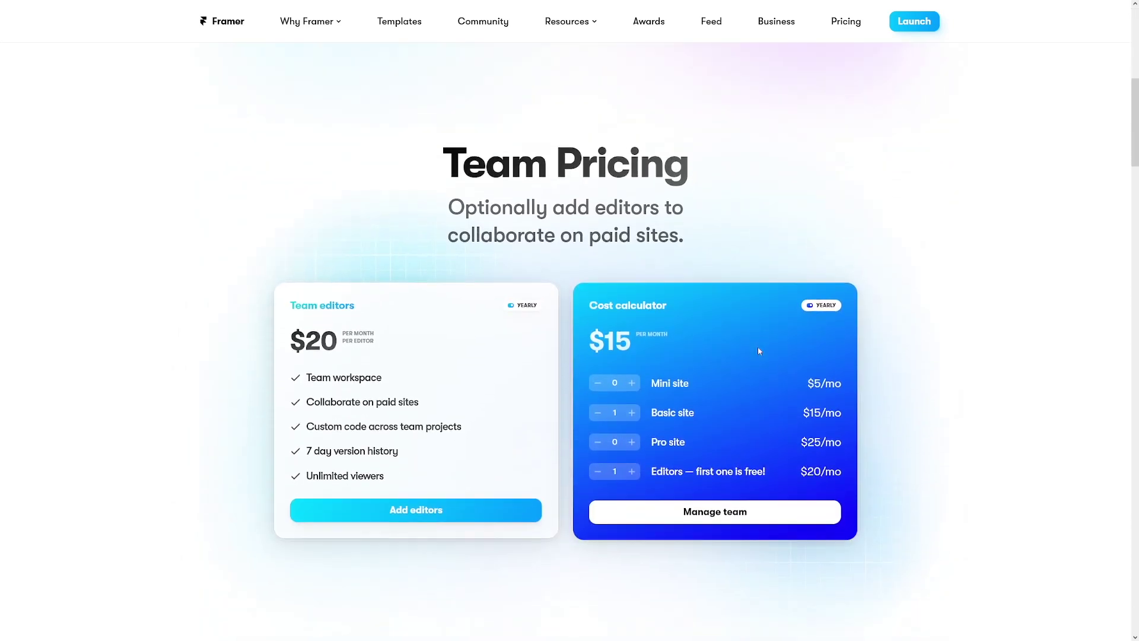
pyautogui.moveTo(442, 153); pyautogui.dragTo(693, 165)
pyautogui.click(693, 165)
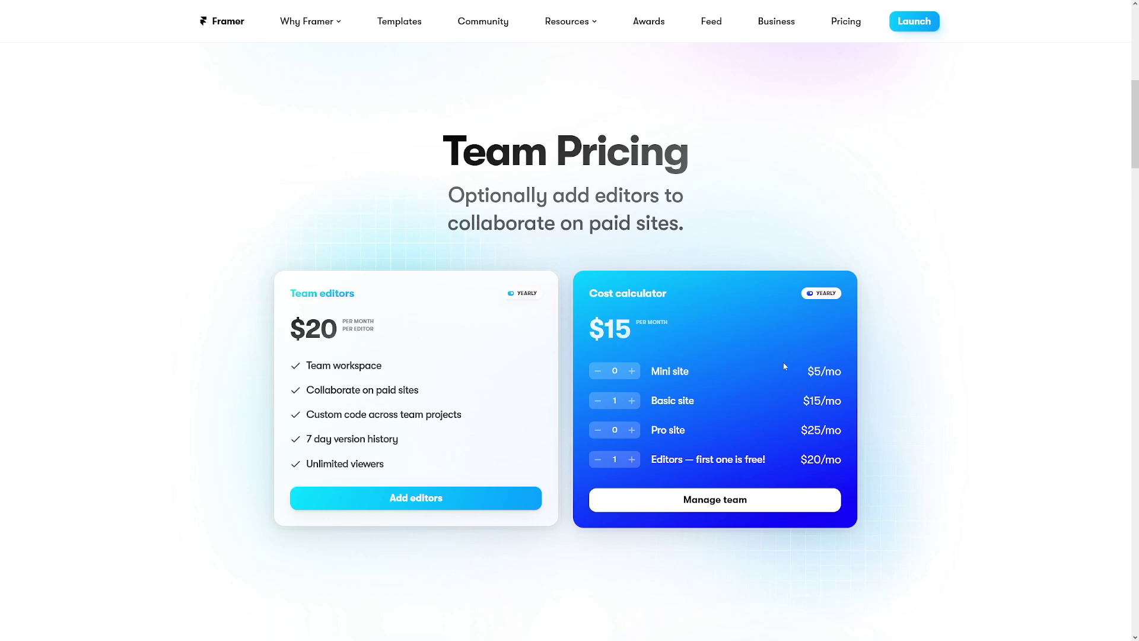
pyautogui.scroll(-20, 762, 342)
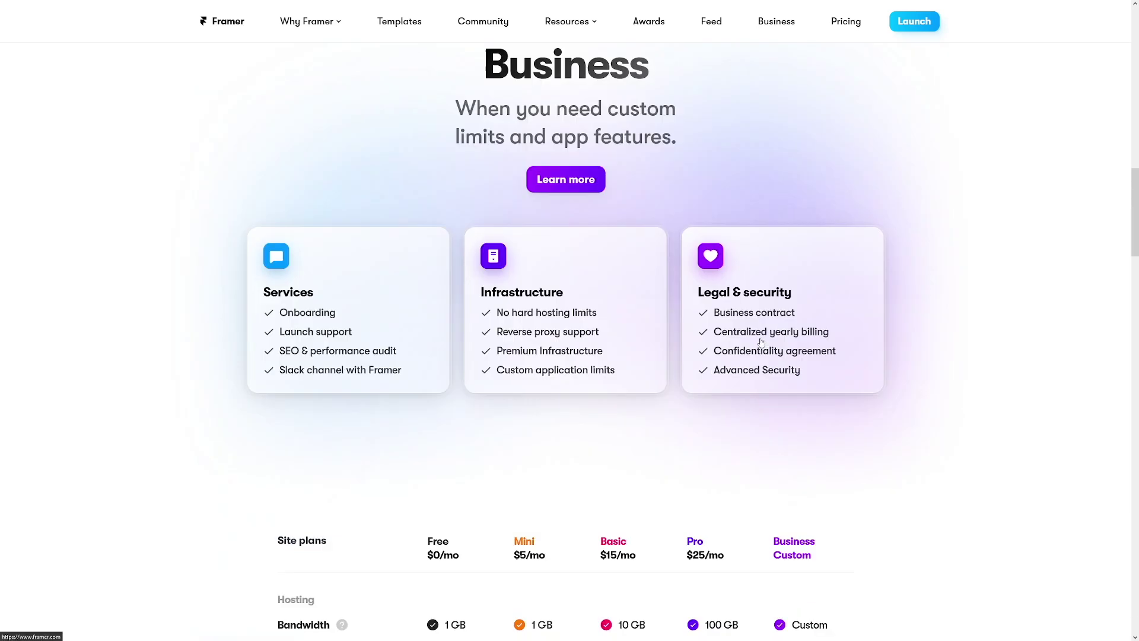
pyautogui.scroll(-15, 574, 326)
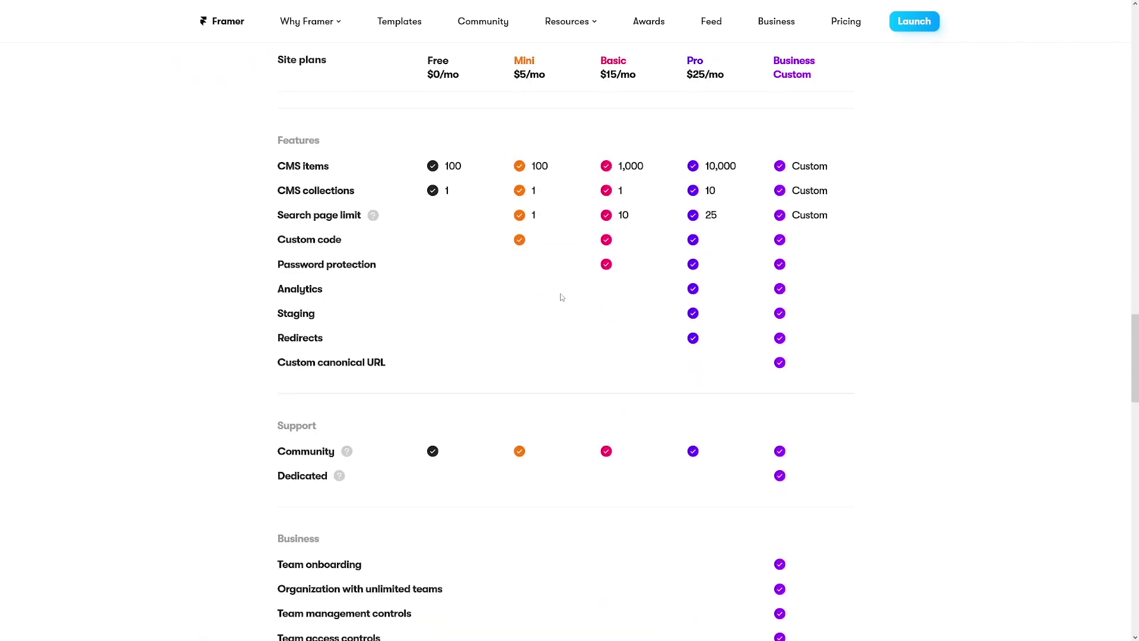
pyautogui.scroll(-13, 610, 386)
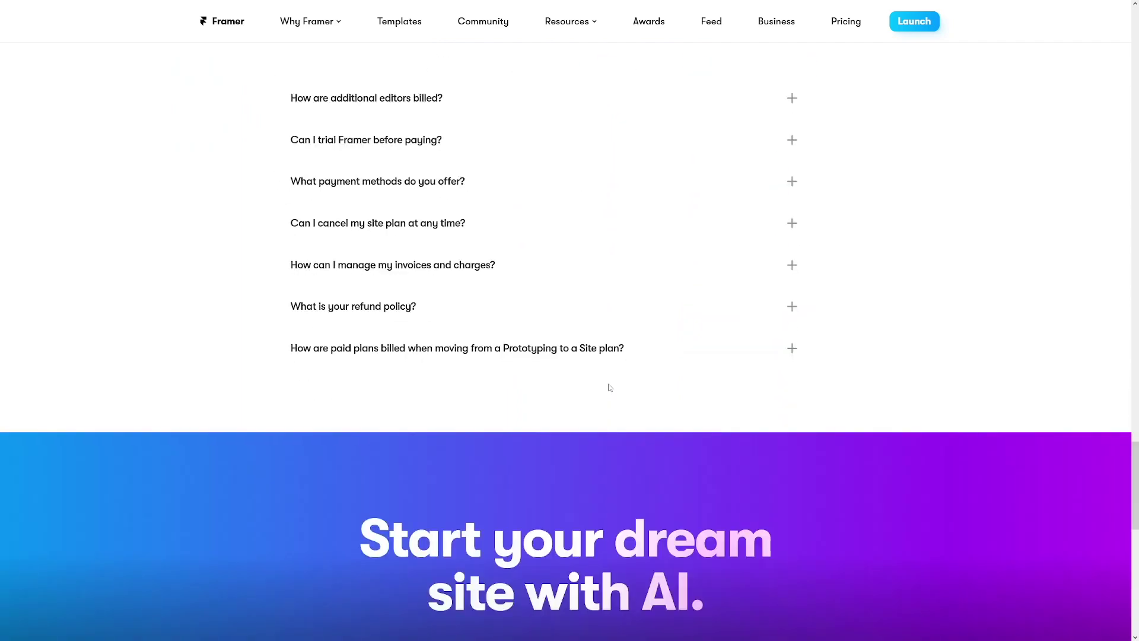